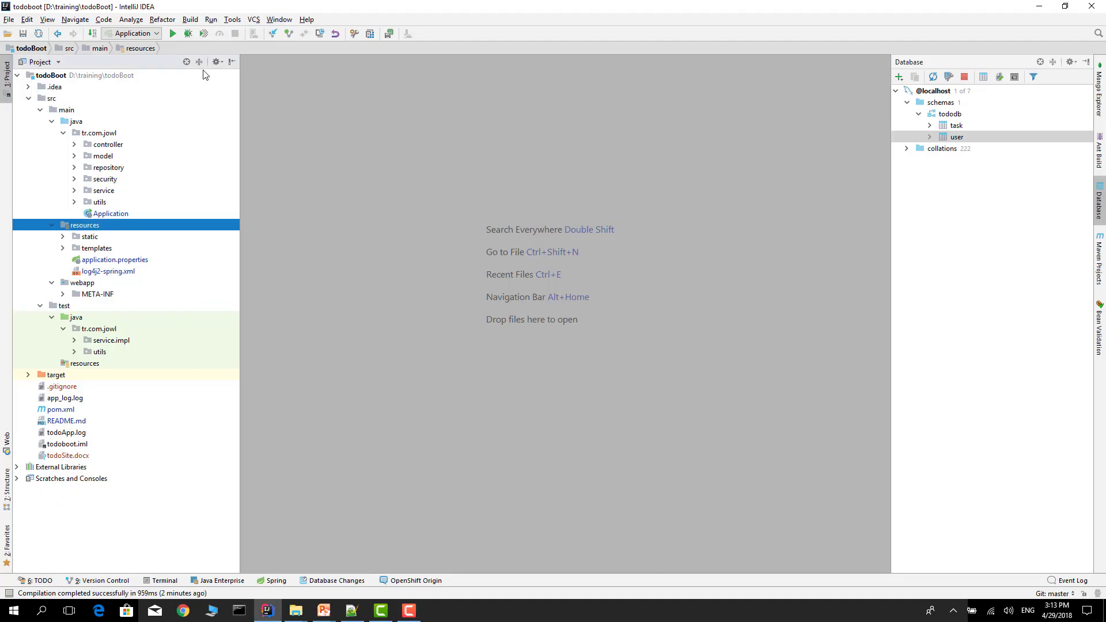
Launch the todoBoot Application run configuration from the toolbar.
click(173, 33)
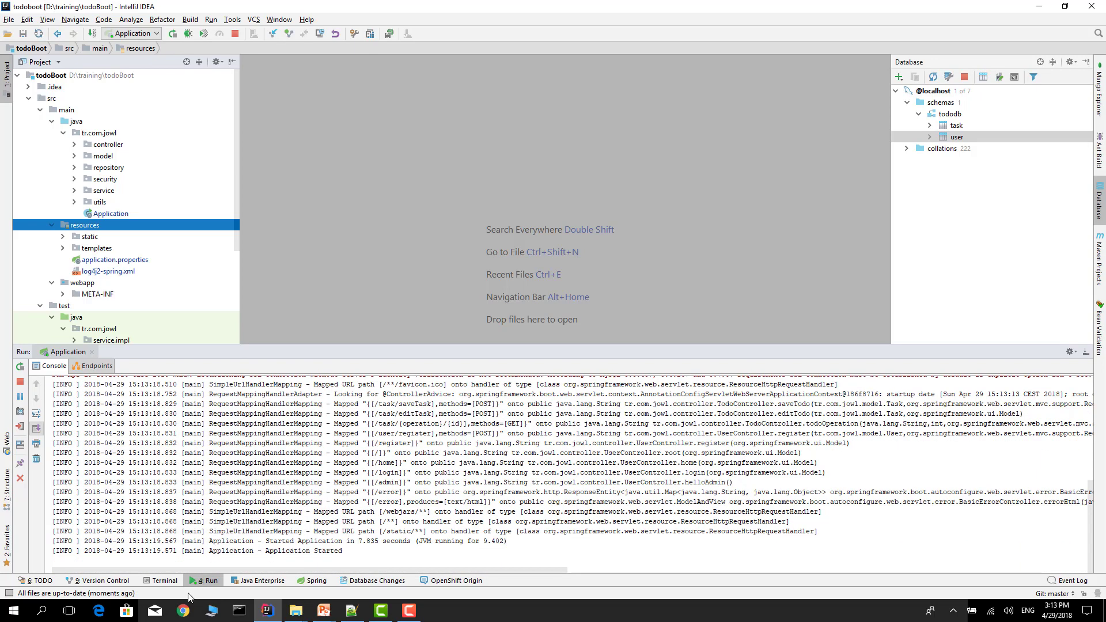
Open localhost:8080 in Chrome and log in to the todo app.
click(184, 612)
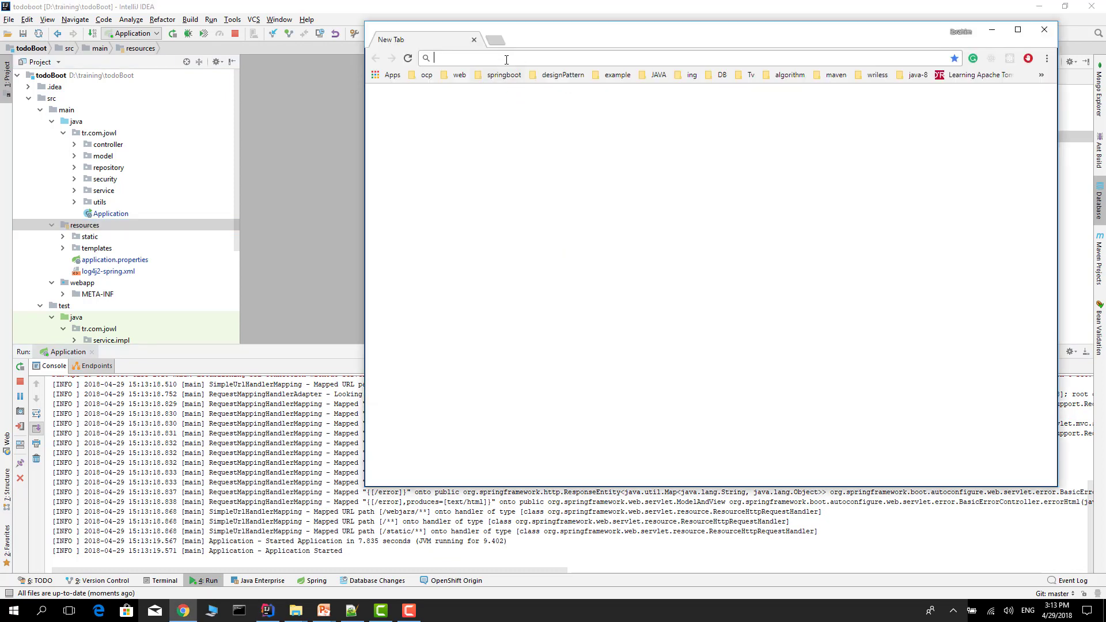
text(lo)
key(Return)
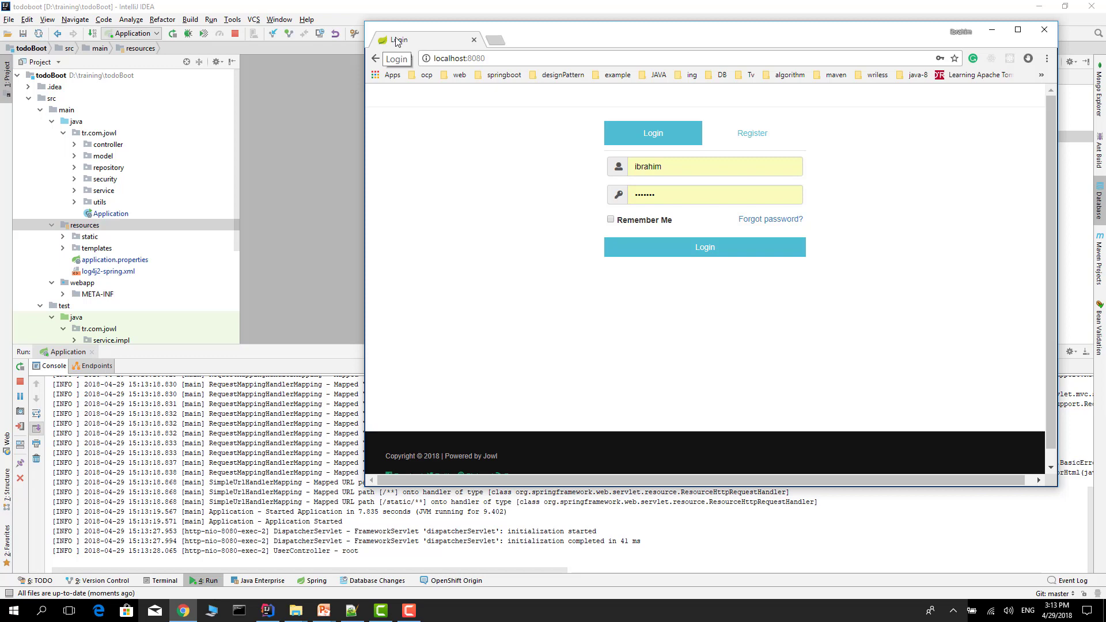
click(630, 247)
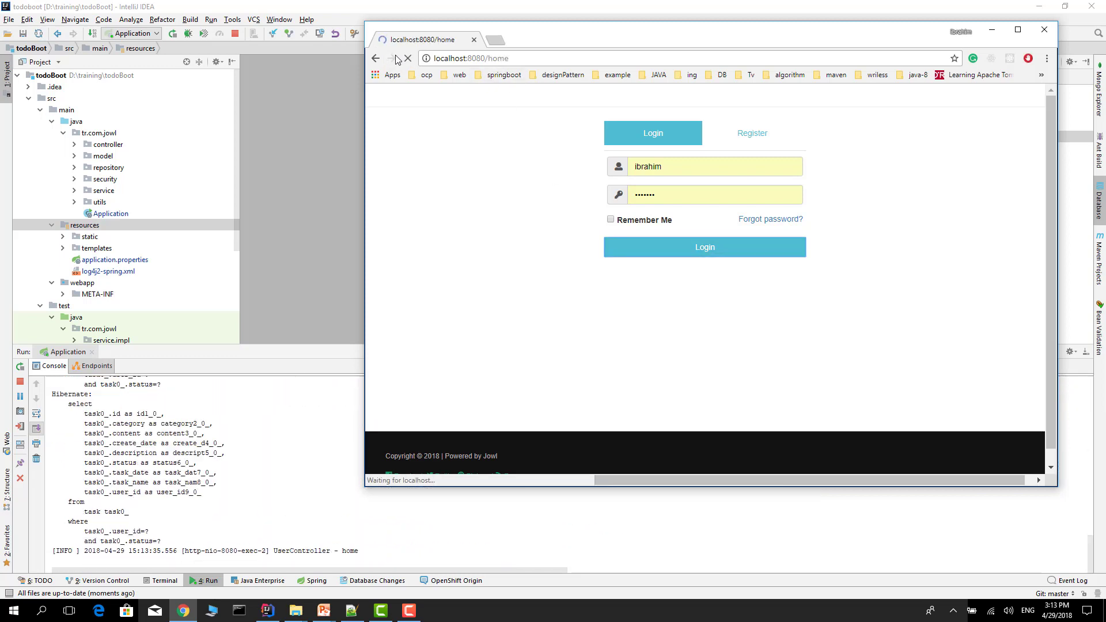
Close Chrome and copy favicon.ico into the resources folder, declining Git.
click(1041, 31)
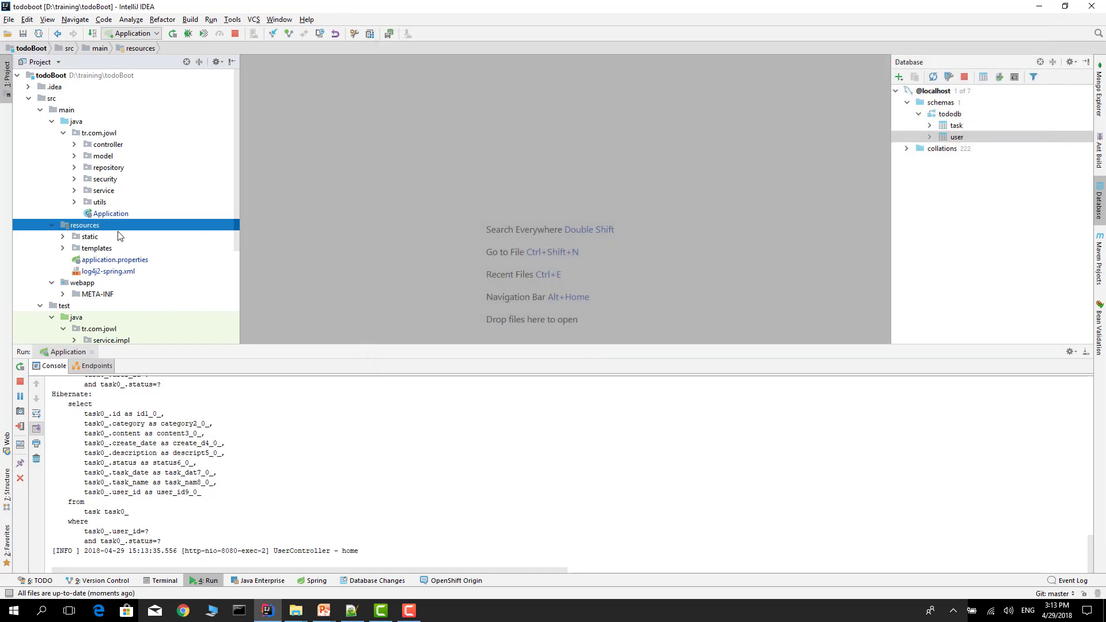
click(296, 611)
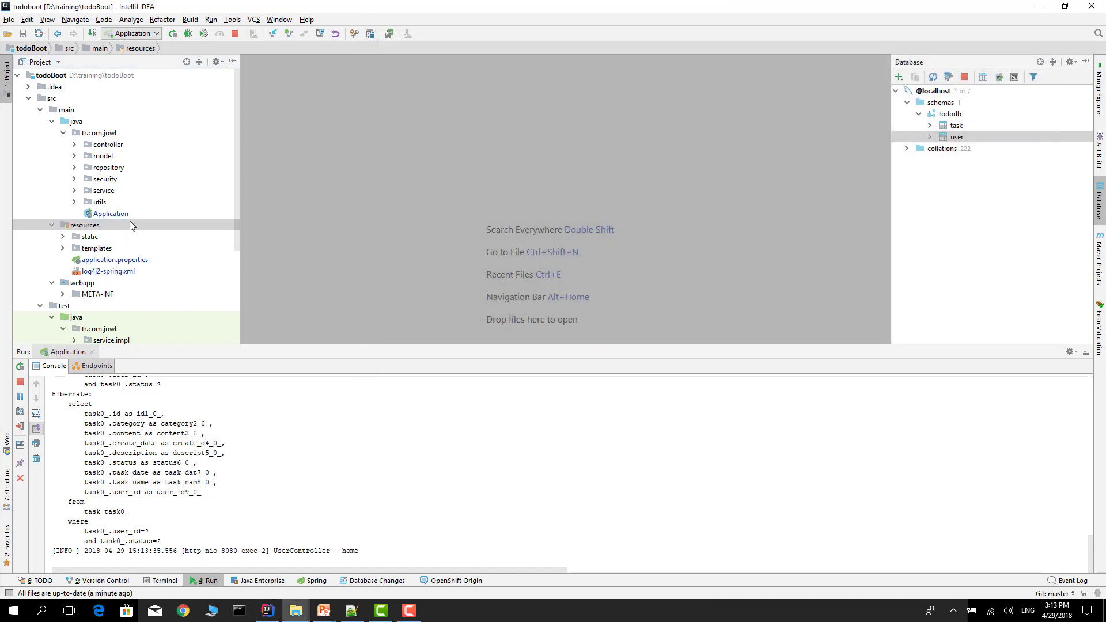
click(83, 224)
key(ctrl+v)
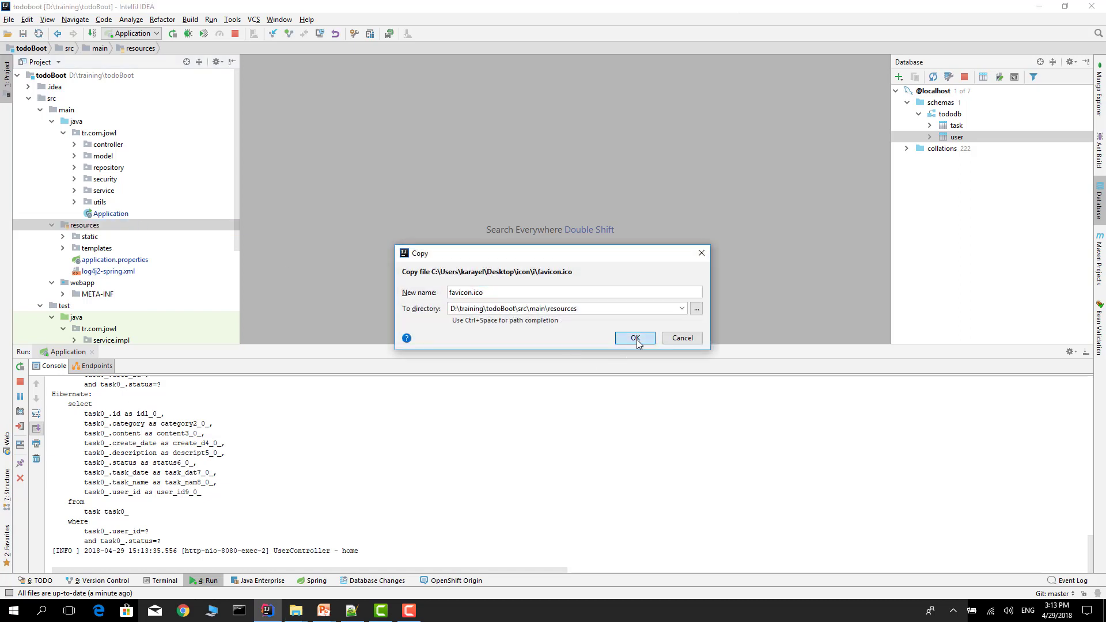
click(634, 337)
click(631, 326)
Rerun the todoBoot application and reopen Chrome.
click(98, 272)
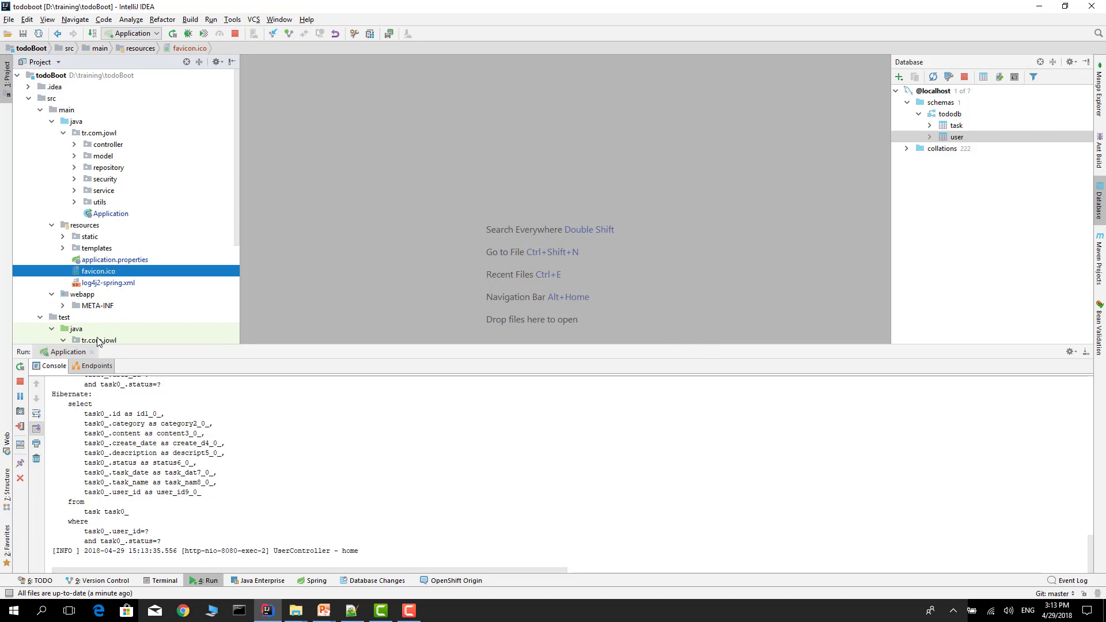
click(20, 366)
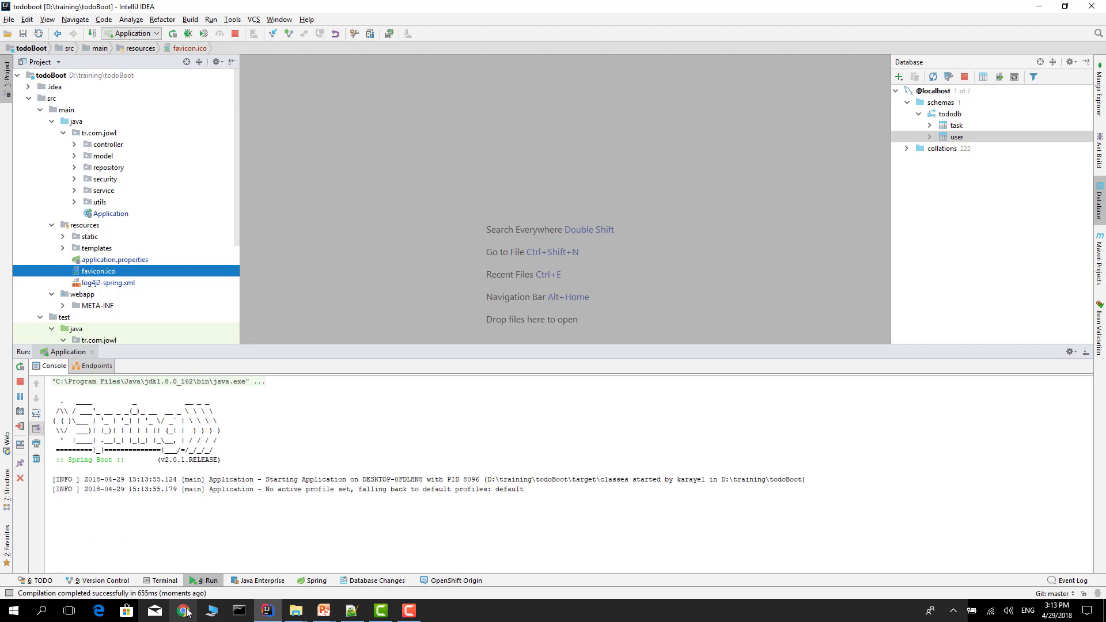
click(184, 611)
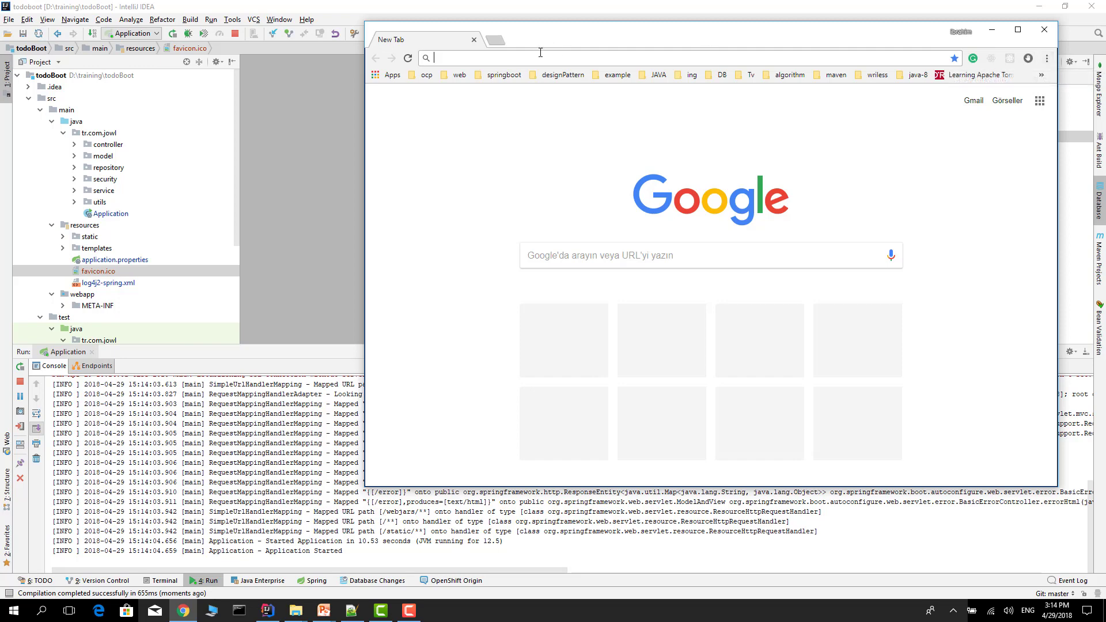
text(lo)
Log in at localhost:8080 and reload the Tasks home page.
key(Return)
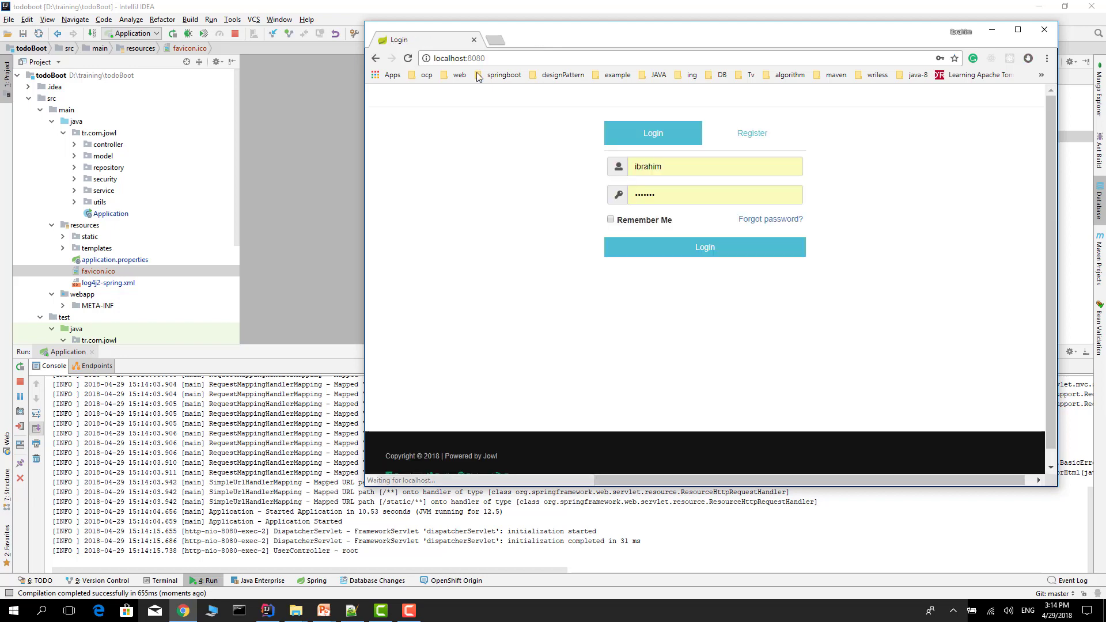
click(686, 249)
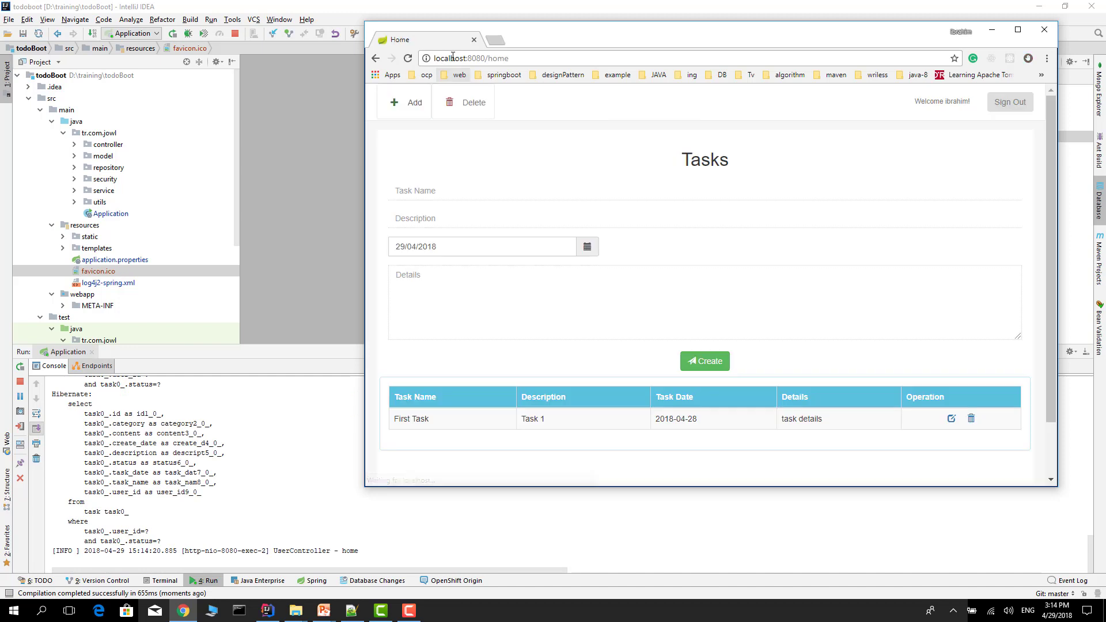
click(501, 58)
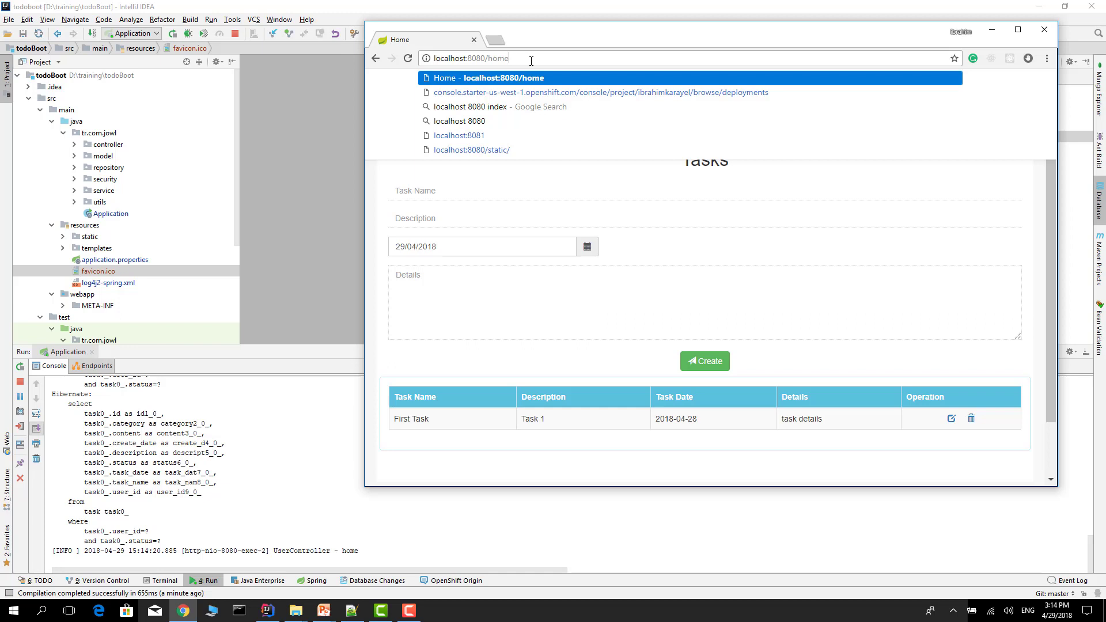
key(Return)
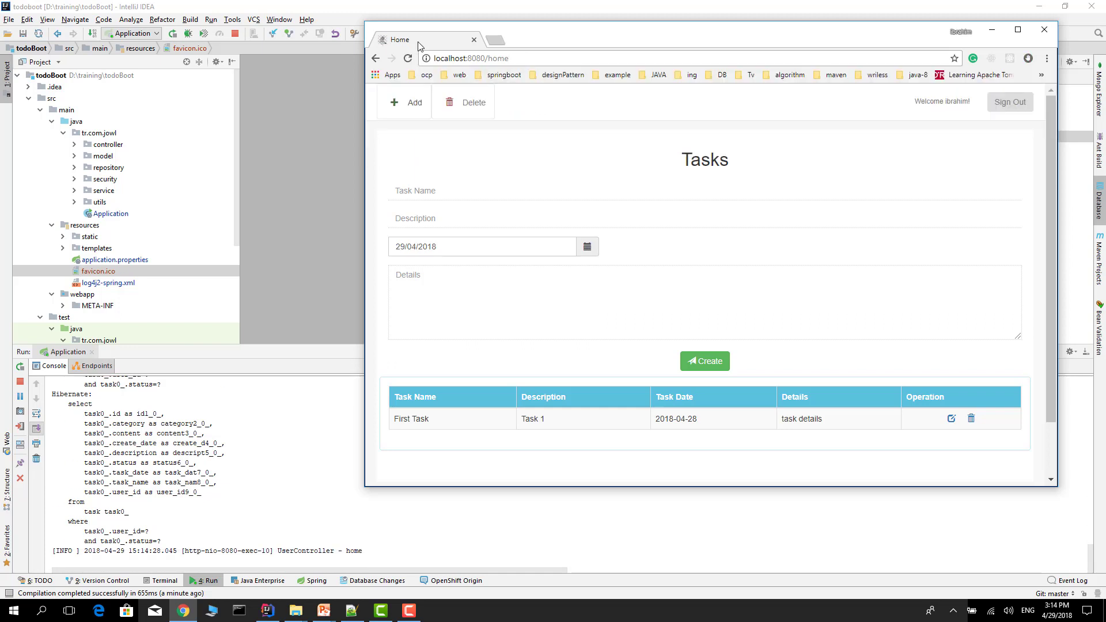
click(1047, 58)
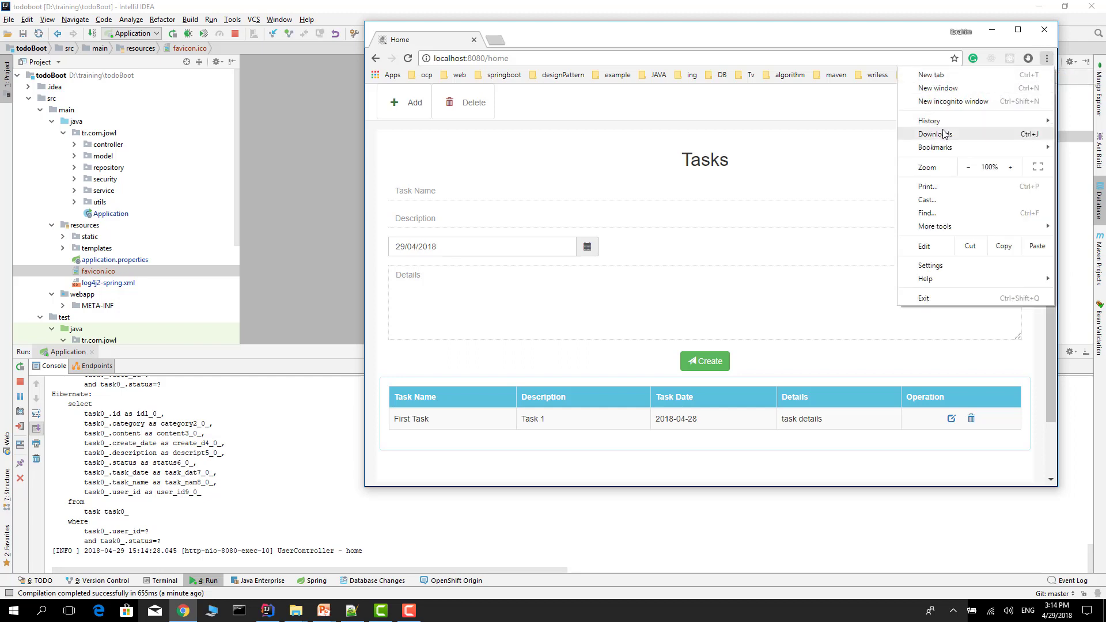
mouse_move(930, 120)
click(532, 170)
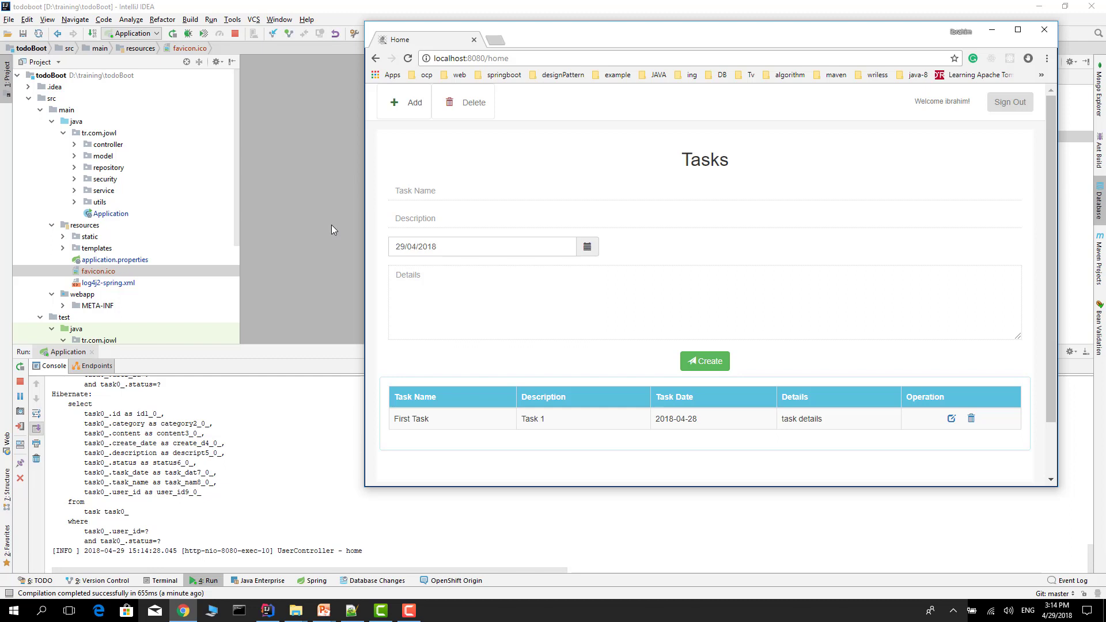
Delete favicon.ico from the resources folder.
click(302, 245)
click(98, 271)
key(Delete)
key(Return)
Stop and rerun the todoBoot application, then return to Chrome's address bar.
click(173, 33)
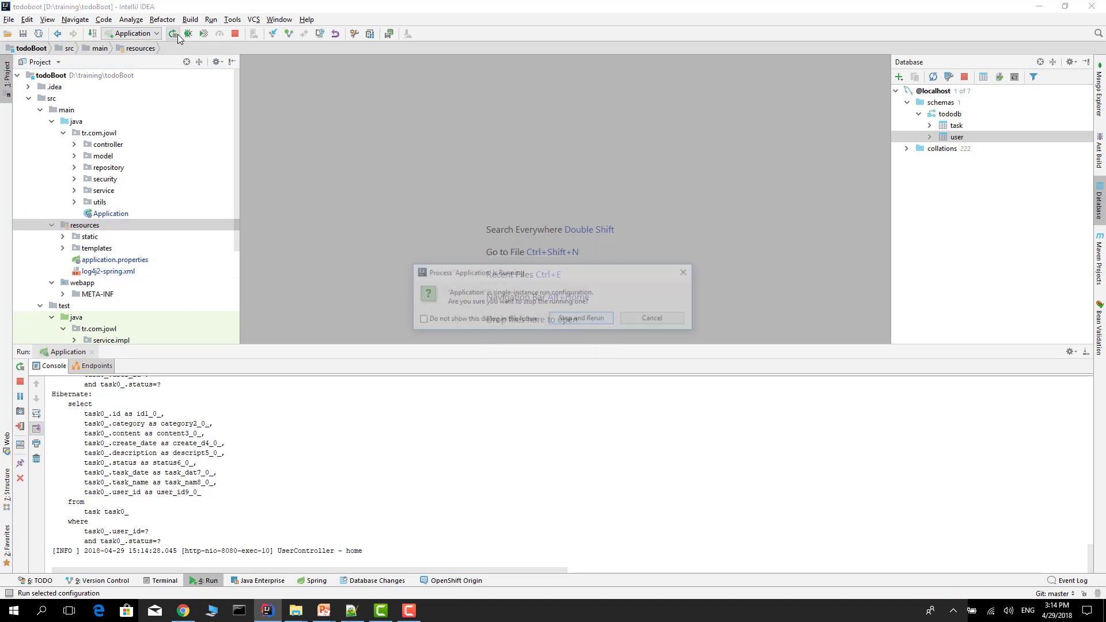
click(580, 319)
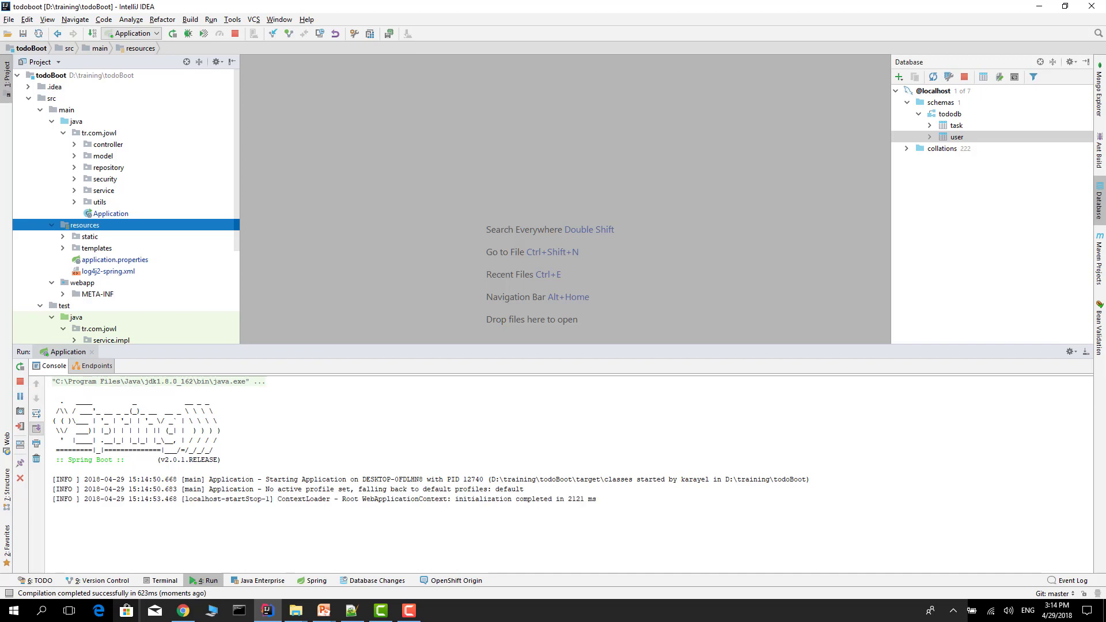
click(182, 611)
click(565, 58)
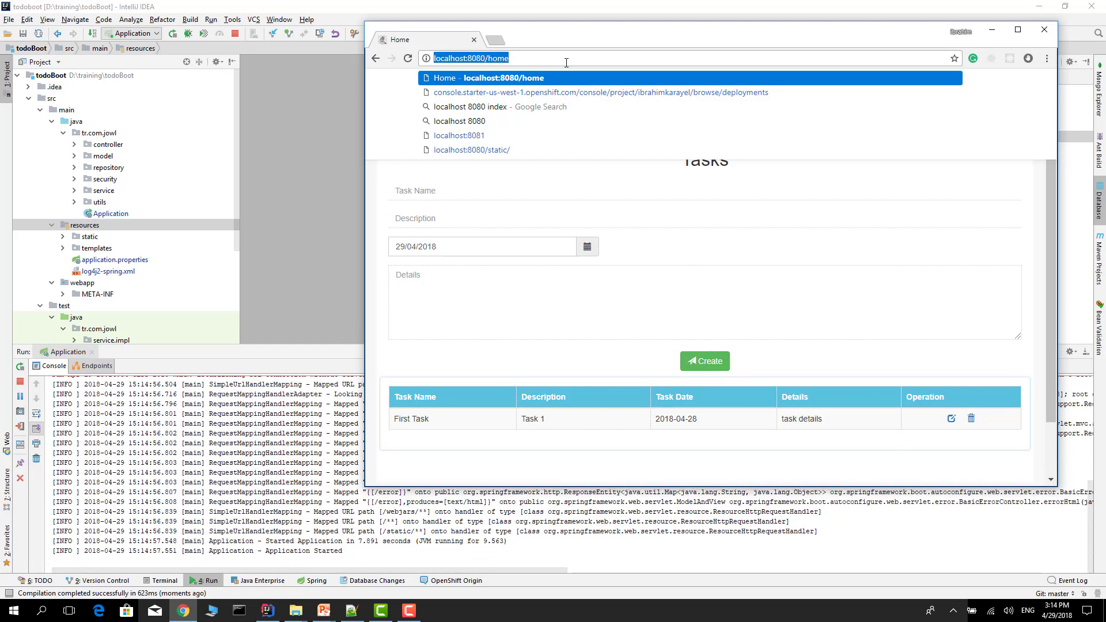
Reload the login page, log in, reload the Tasks home page and sign out.
key(Return)
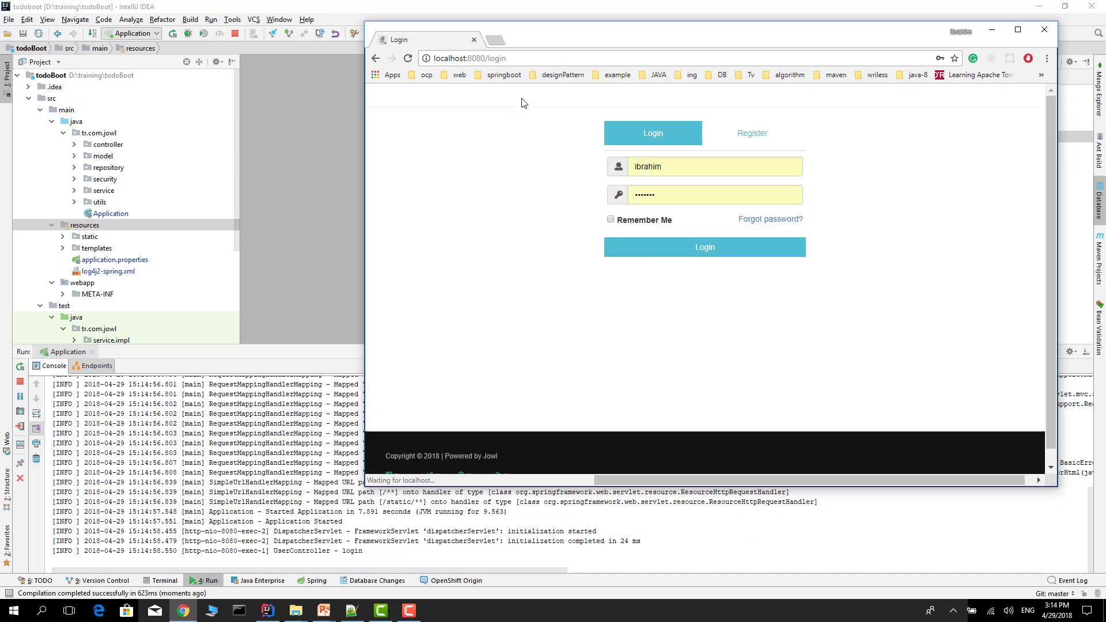
click(529, 59)
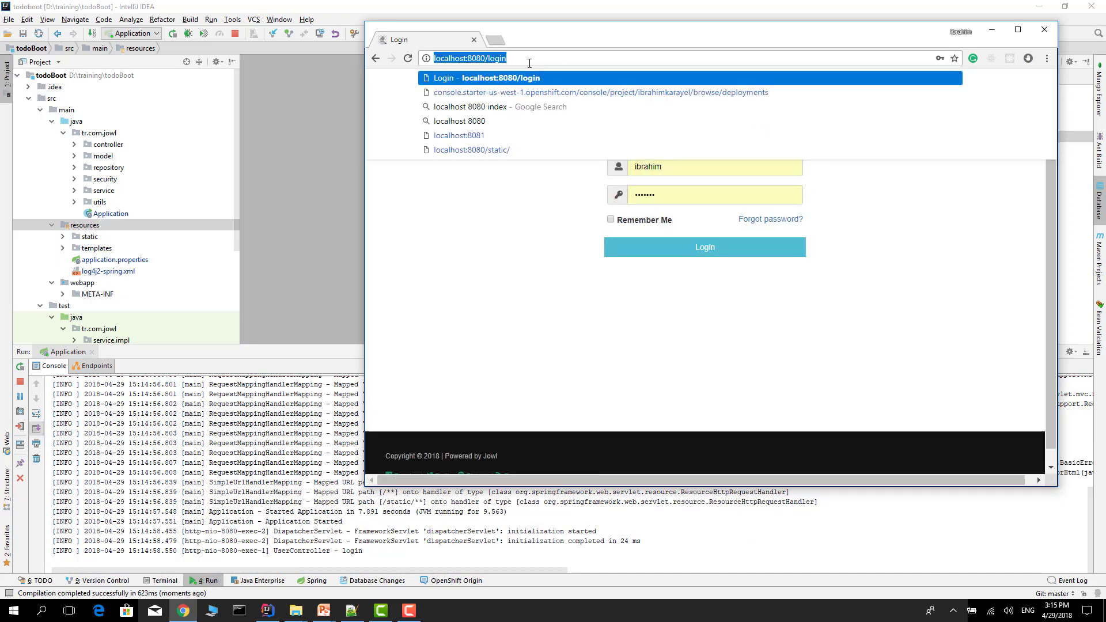
key(Return)
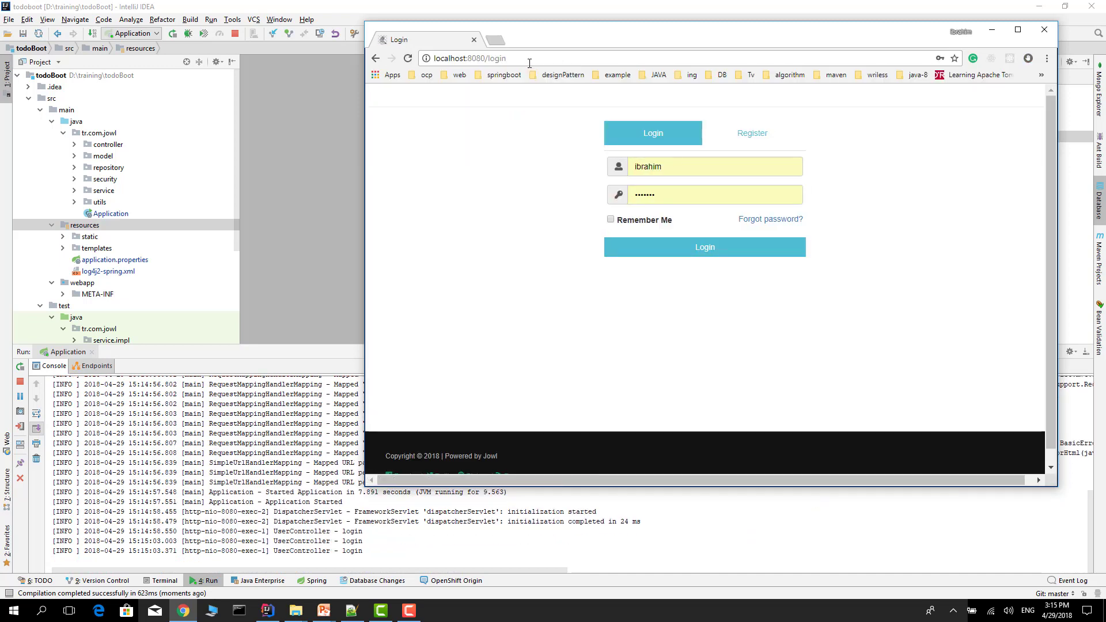
click(652, 244)
click(516, 57)
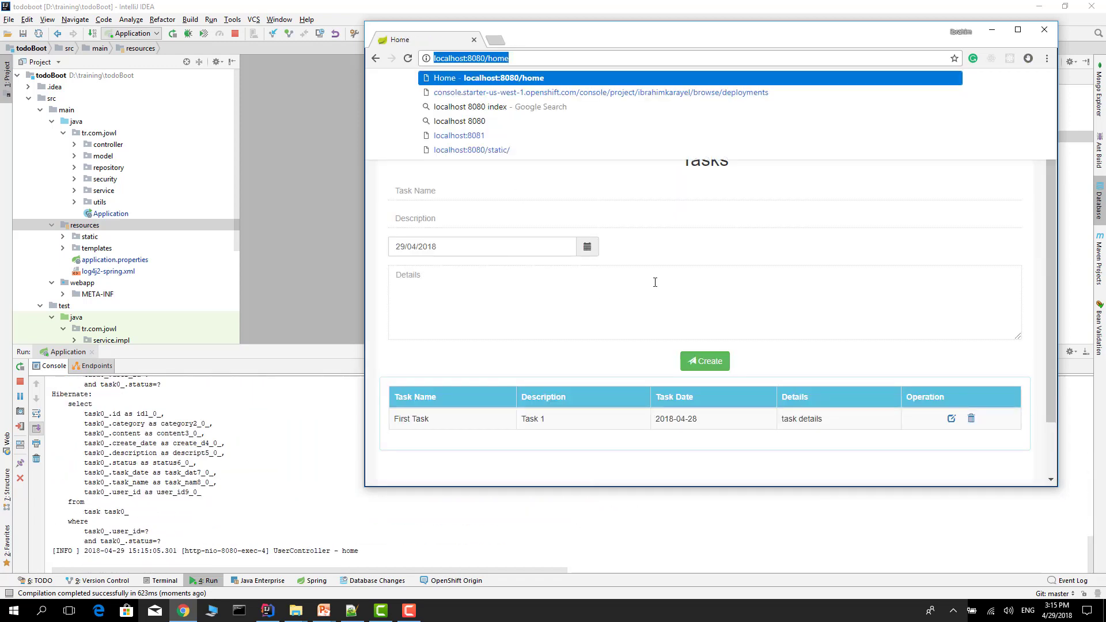
click(656, 263)
click(1009, 102)
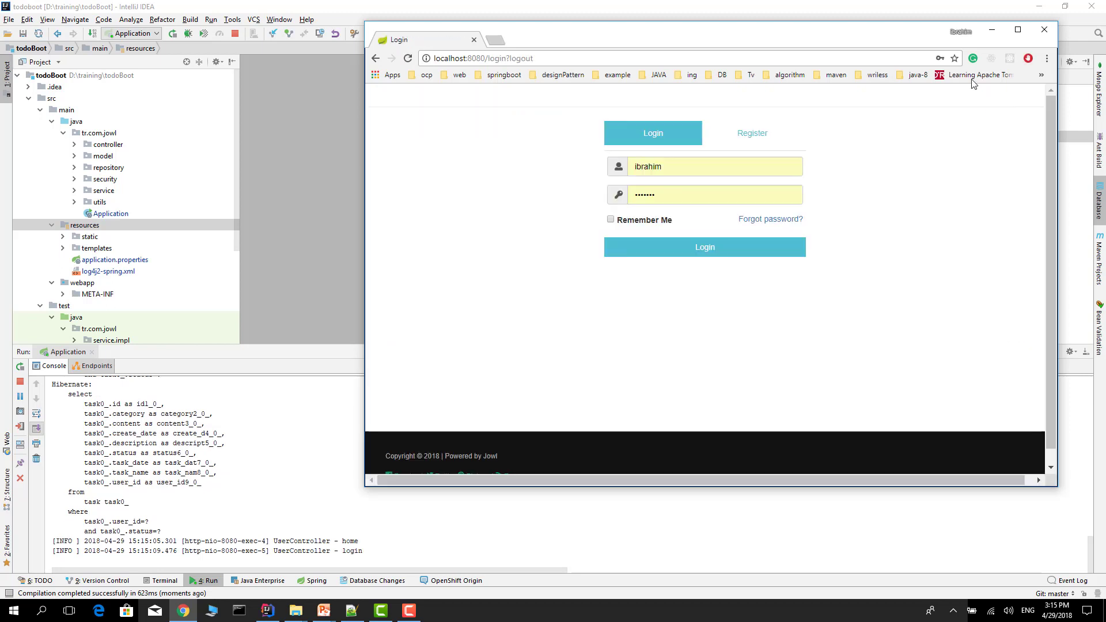
Close Chrome and open home.html at its site.css stylesheet link line.
click(1043, 30)
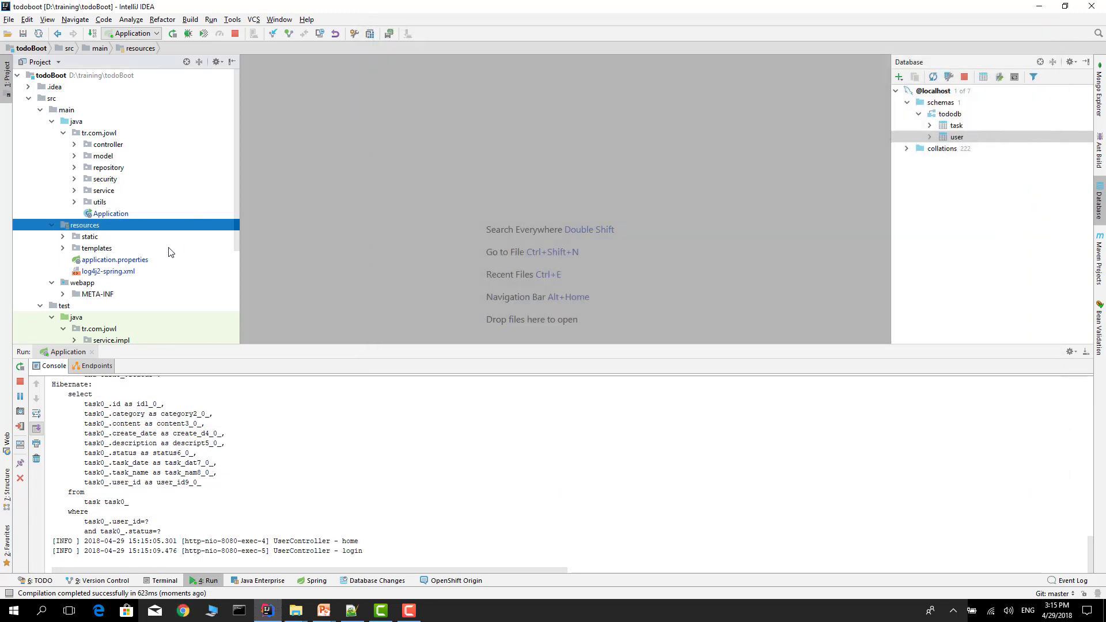
drag(239, 202, 234, 277)
click(65, 162)
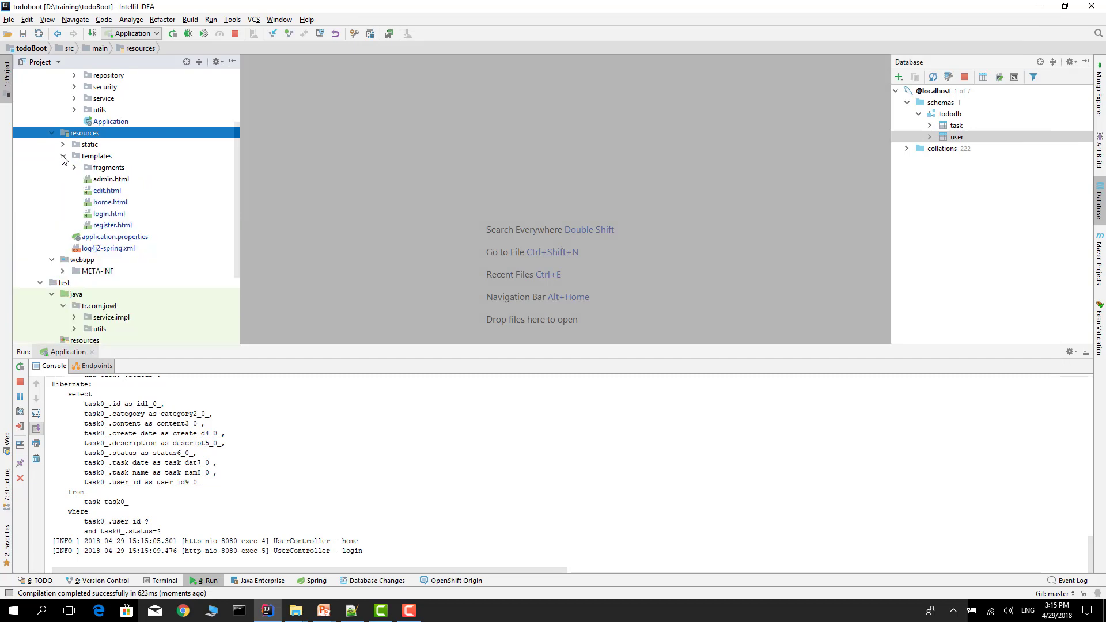
double_click(110, 202)
click(510, 222)
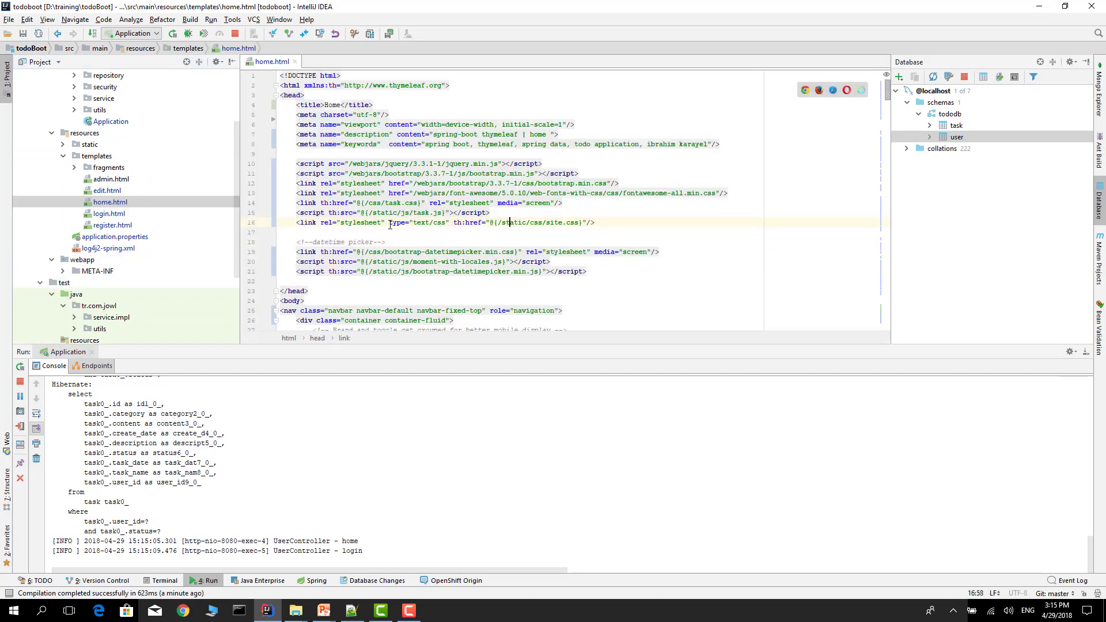
click(334, 232)
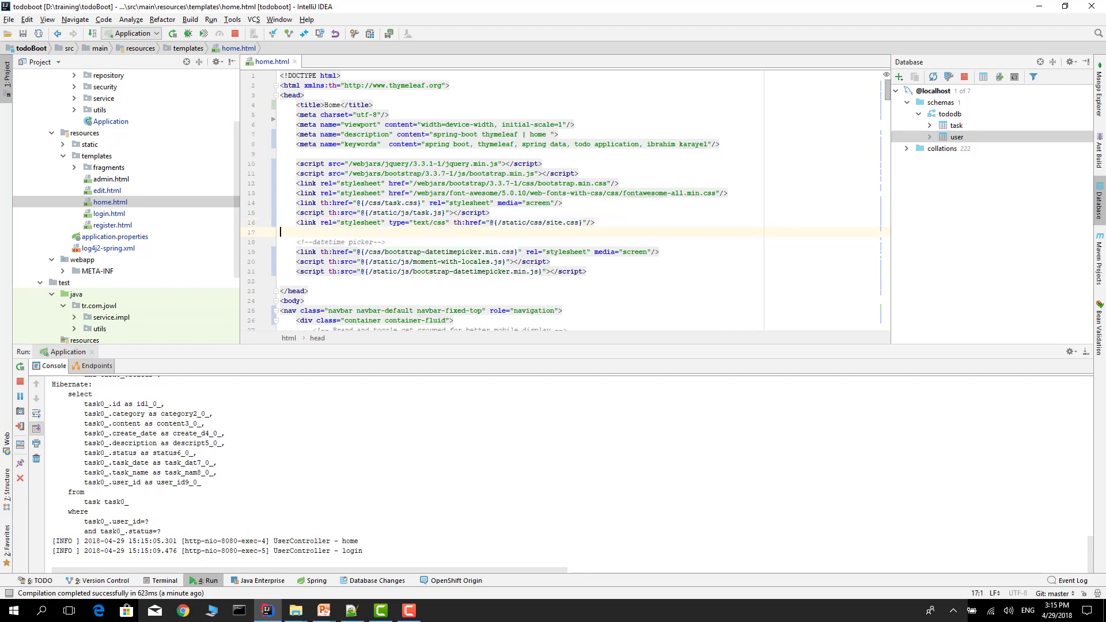
key(alt+Tab)
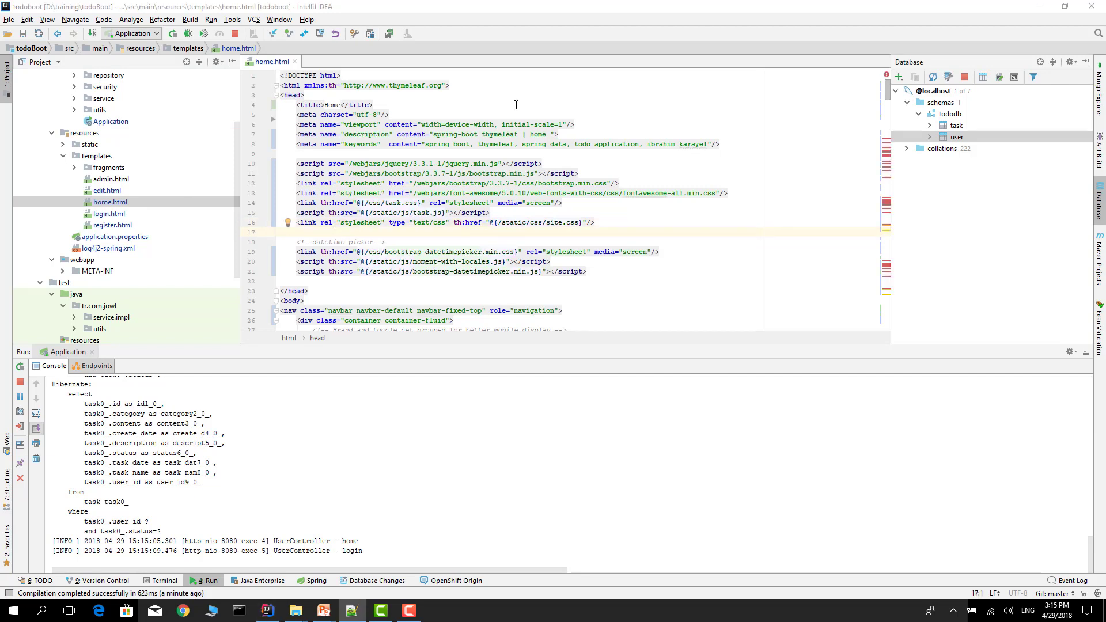
click(329, 222)
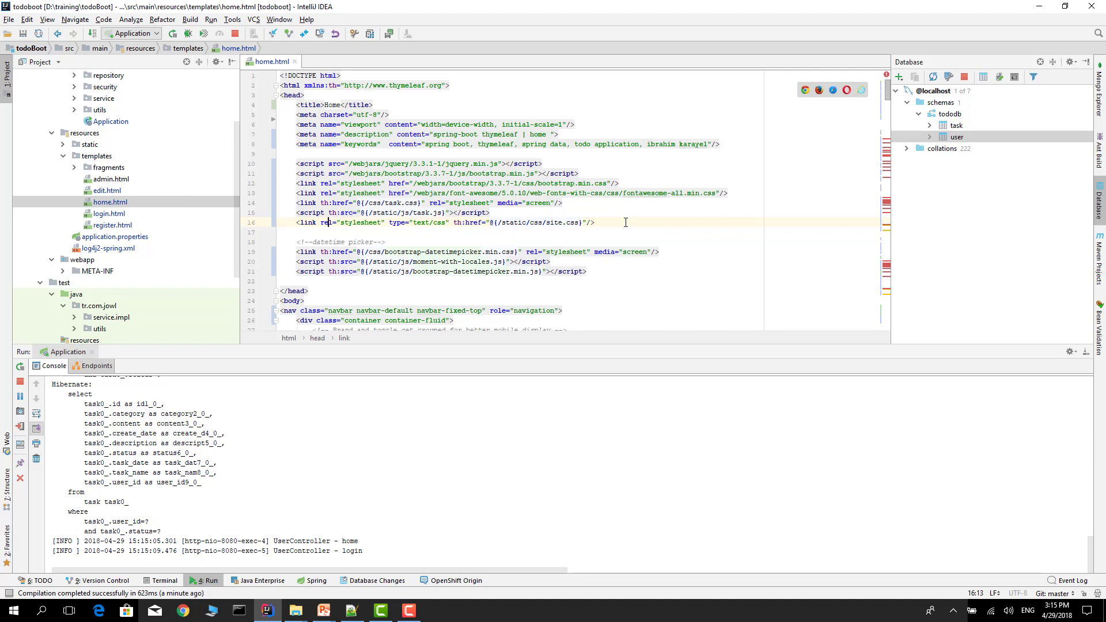
key(End)
Duplicate the site.css link as a 'shortcut icon' link without the type attribute.
key(ctrl+f)
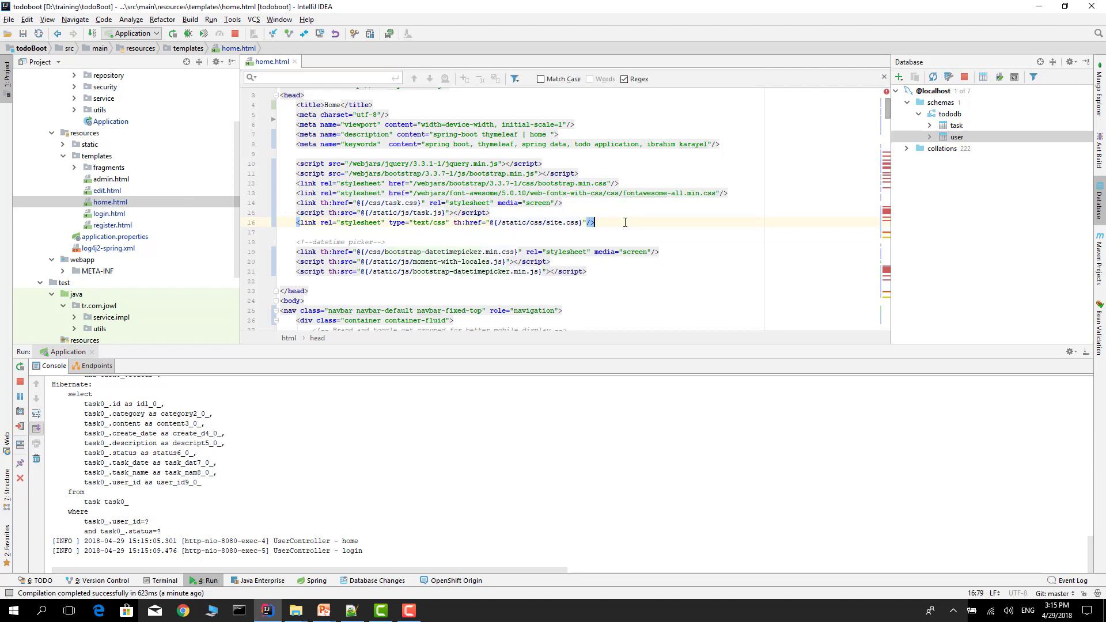
key(ctrl+d)
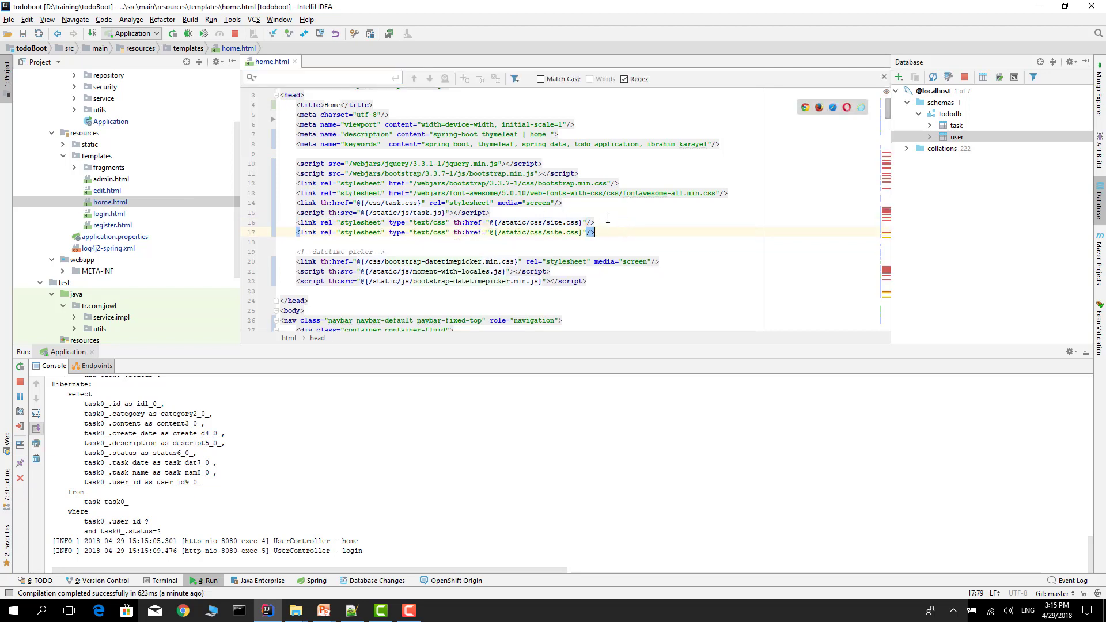
key(ctrl+alt+Return)
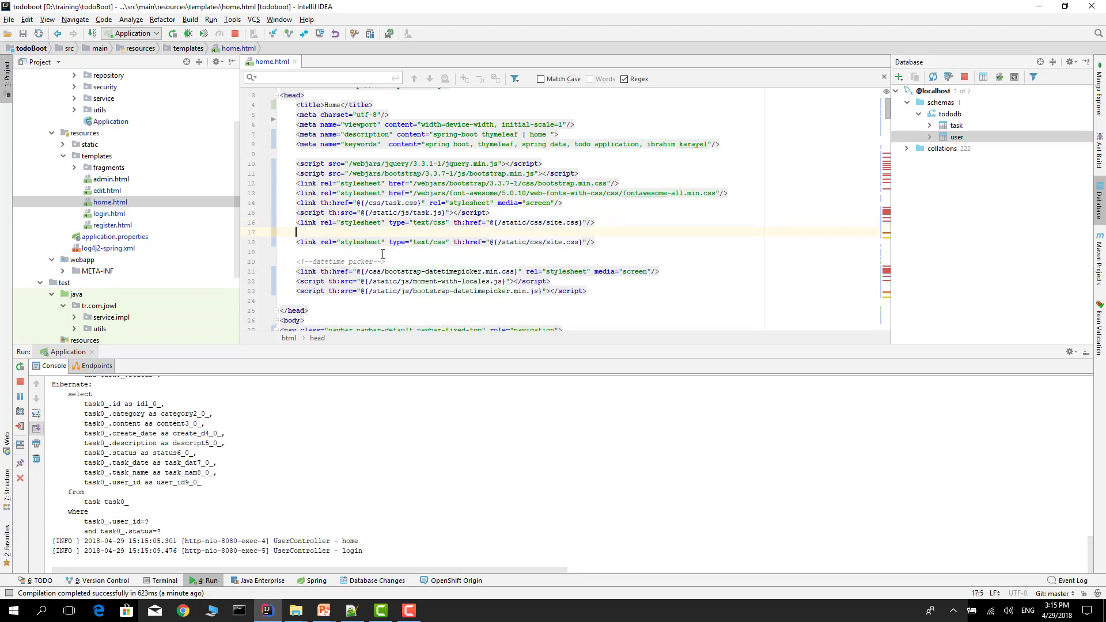
double_click(349, 242)
text(shor)
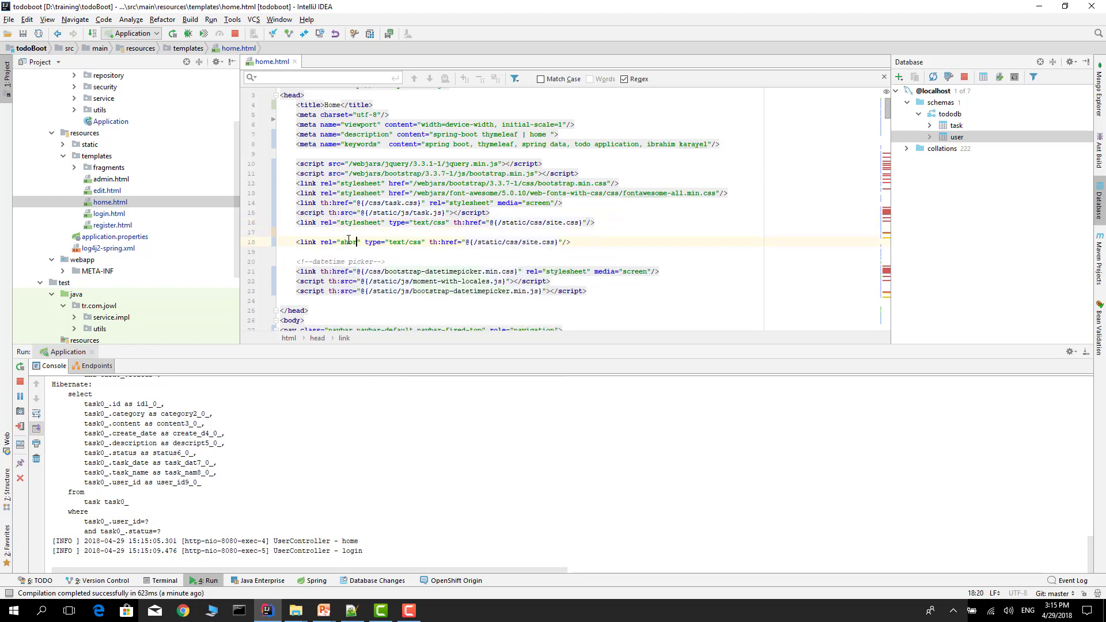
text(cut i)
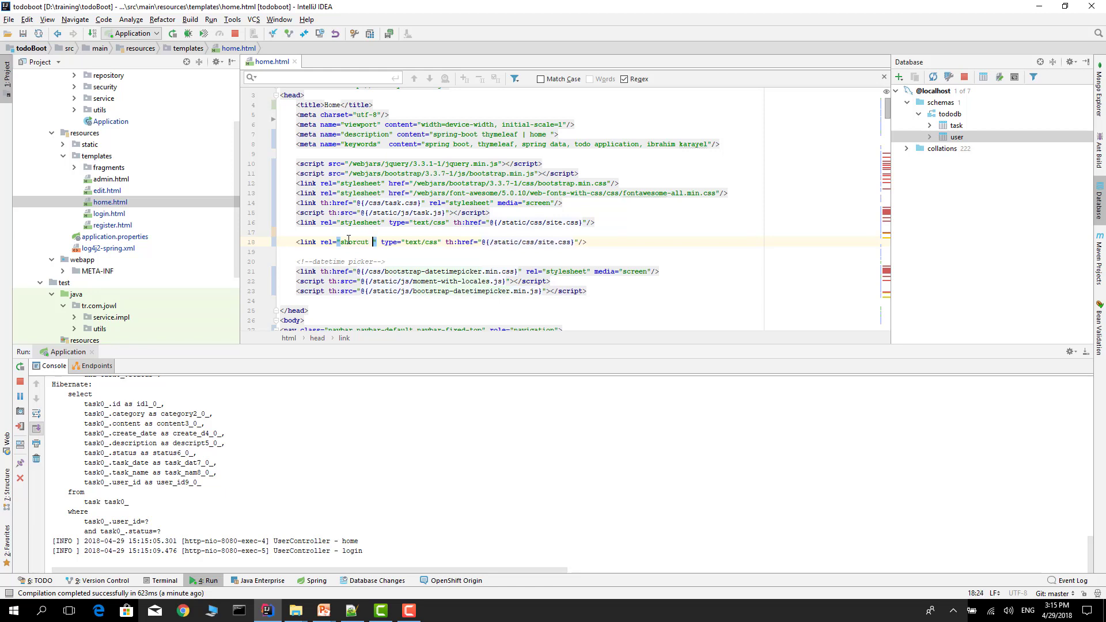
text(con" type=")
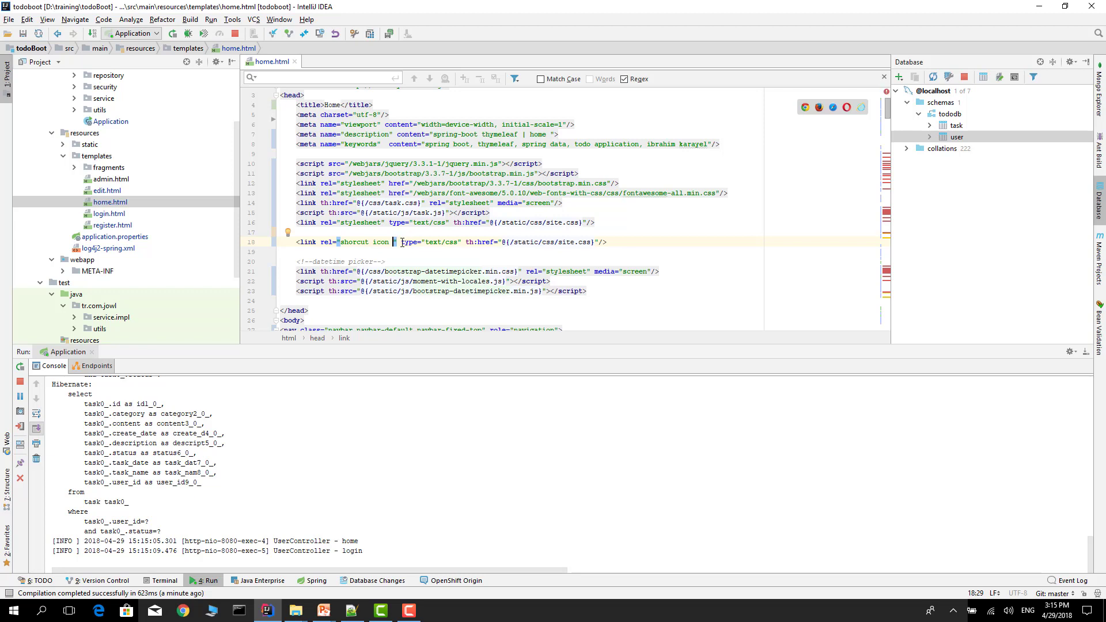
drag(401, 242, 461, 242)
key(Delete)
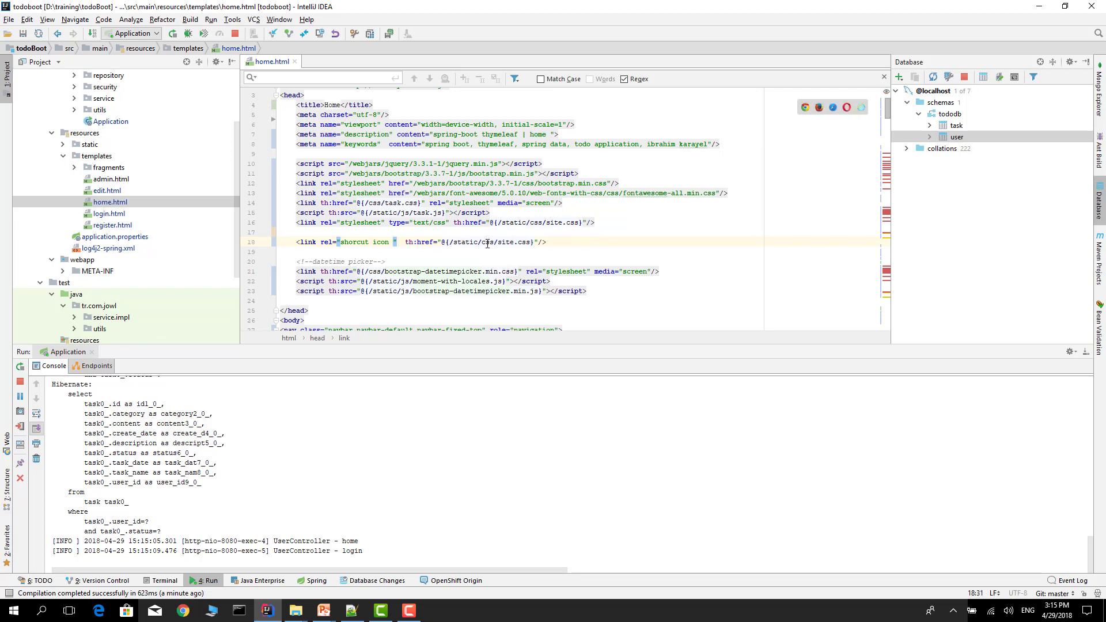
double_click(91, 145)
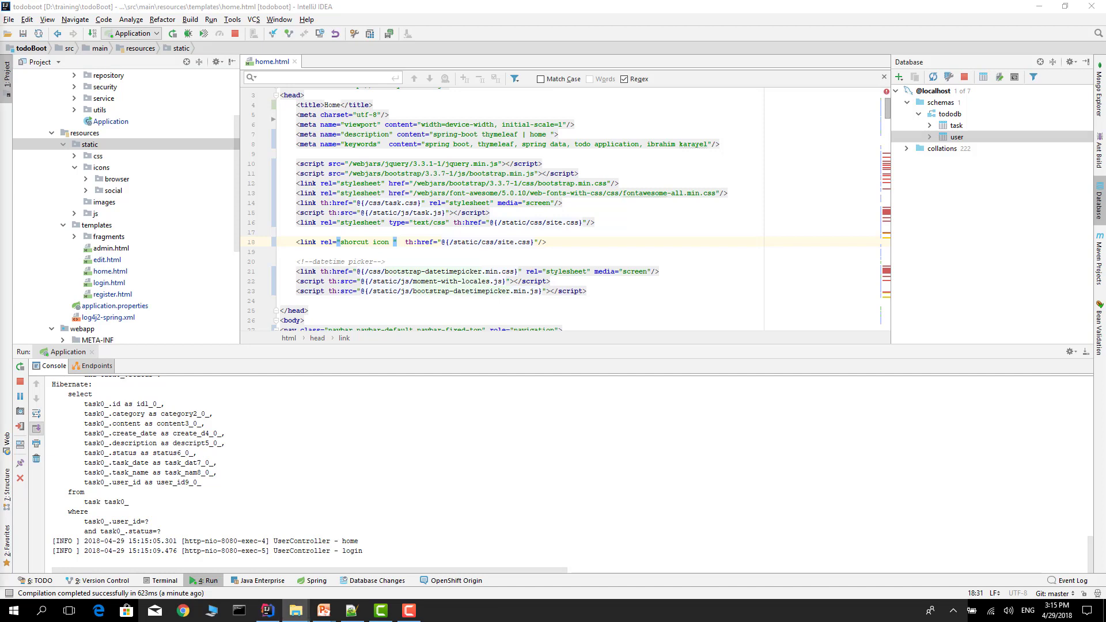
Paste favicon.ico into static/icons, confirming the copy and declining Git.
click(101, 168)
key(ctrl+v)
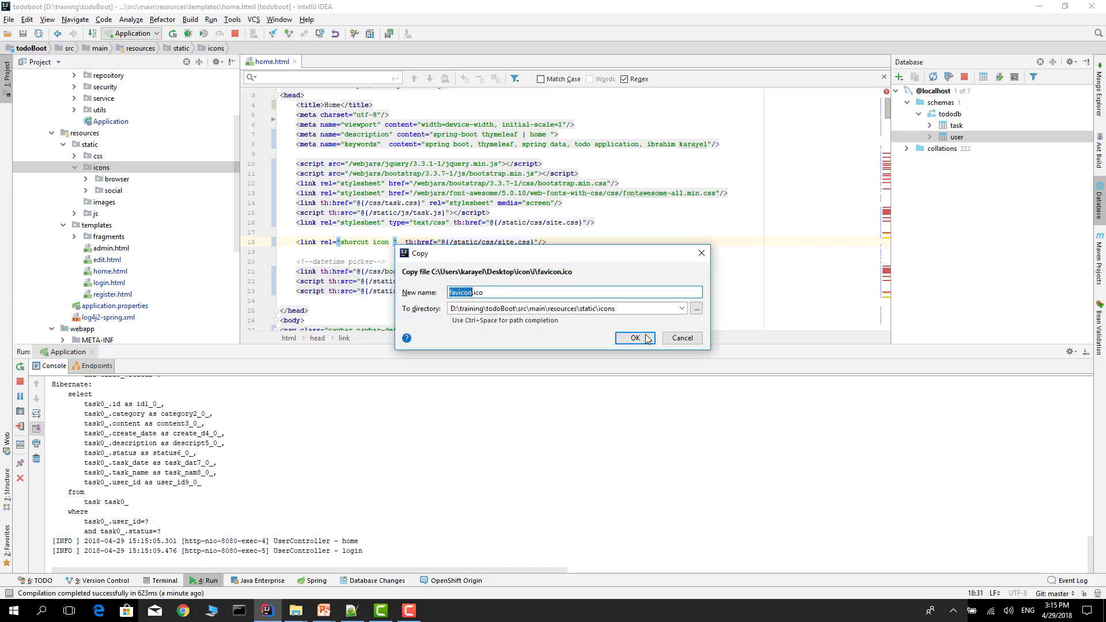
click(632, 338)
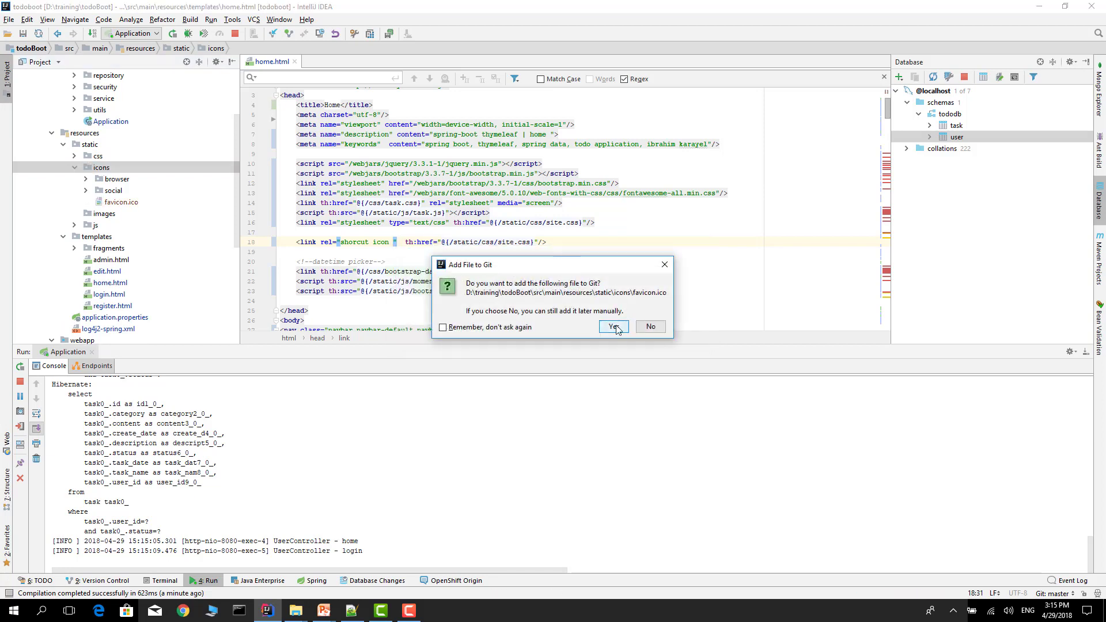
click(651, 326)
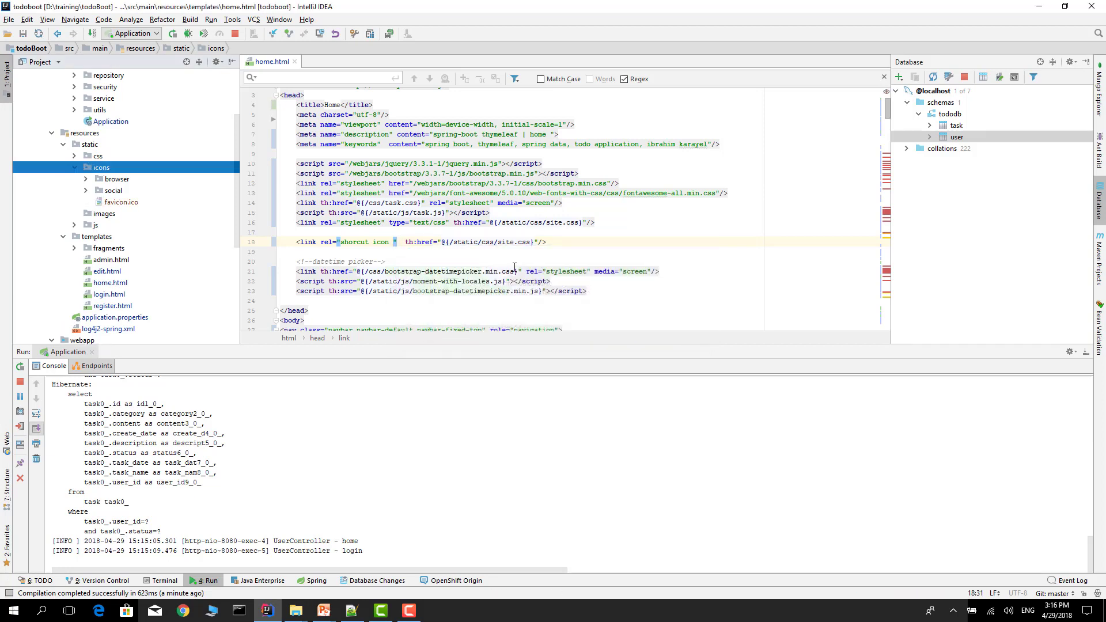
Change the shortcut icon href from css/site.css to icons/favicon.ico.
double_click(486, 242)
text(icon)
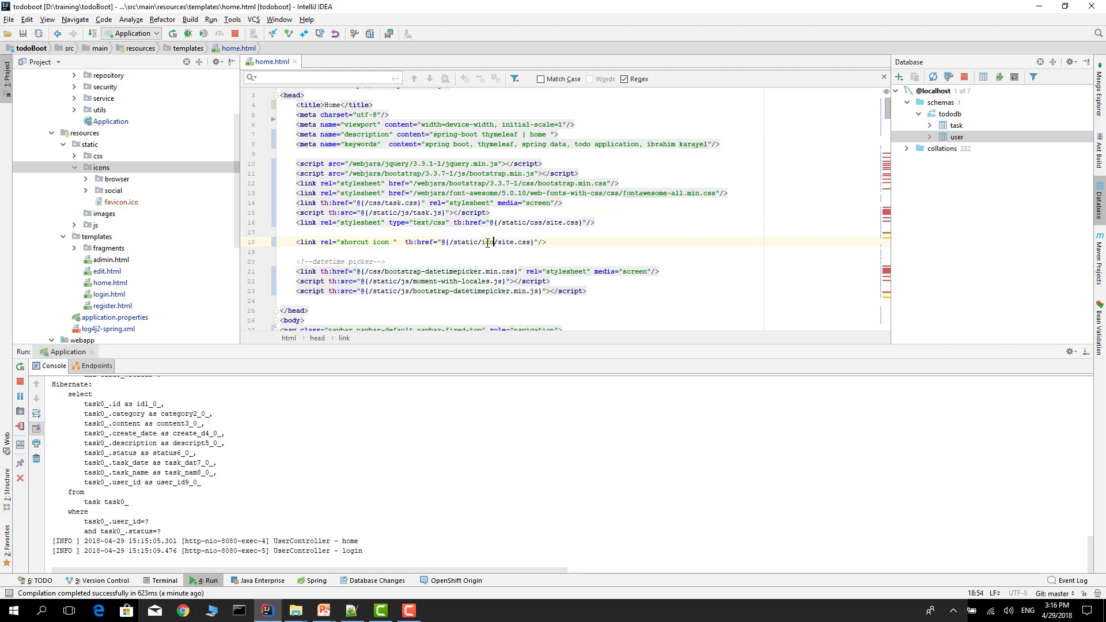
text(s)
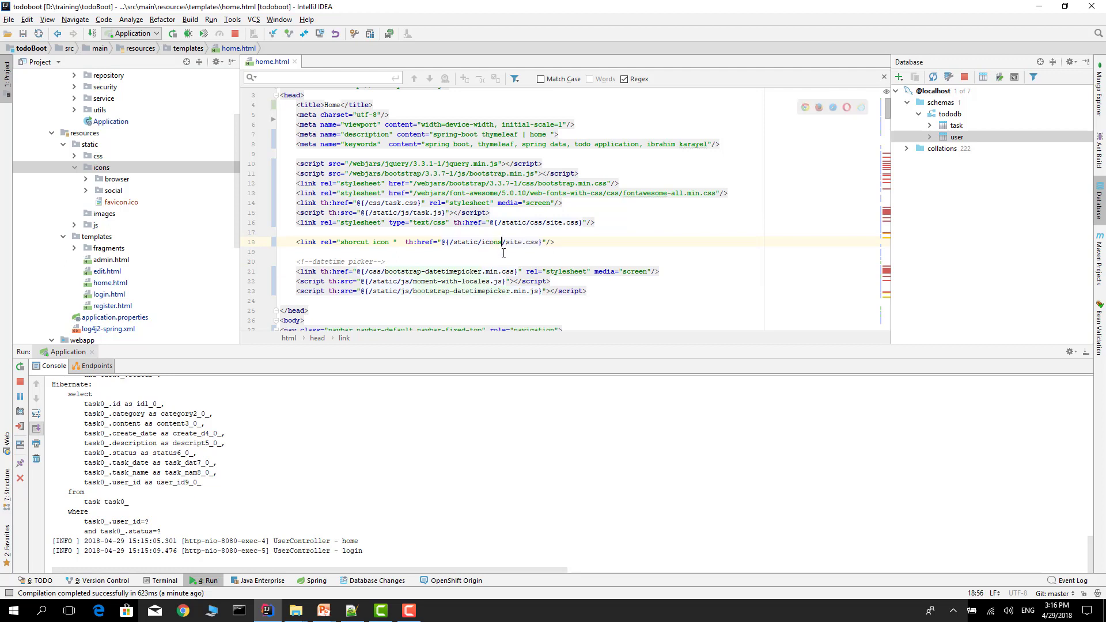
click(492, 250)
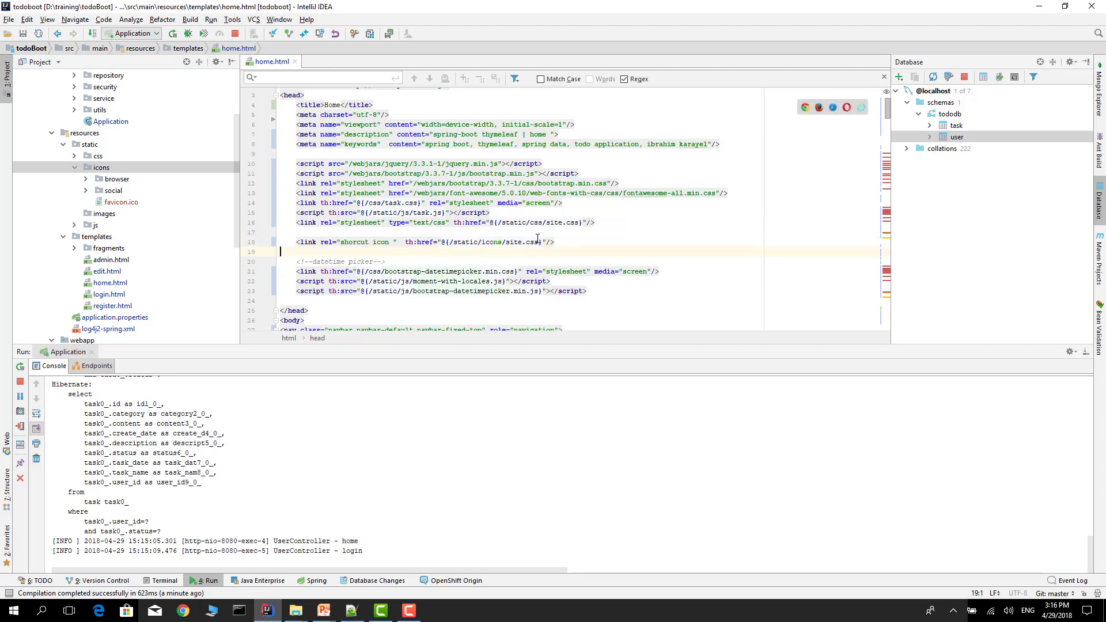
drag(537, 242, 506, 242)
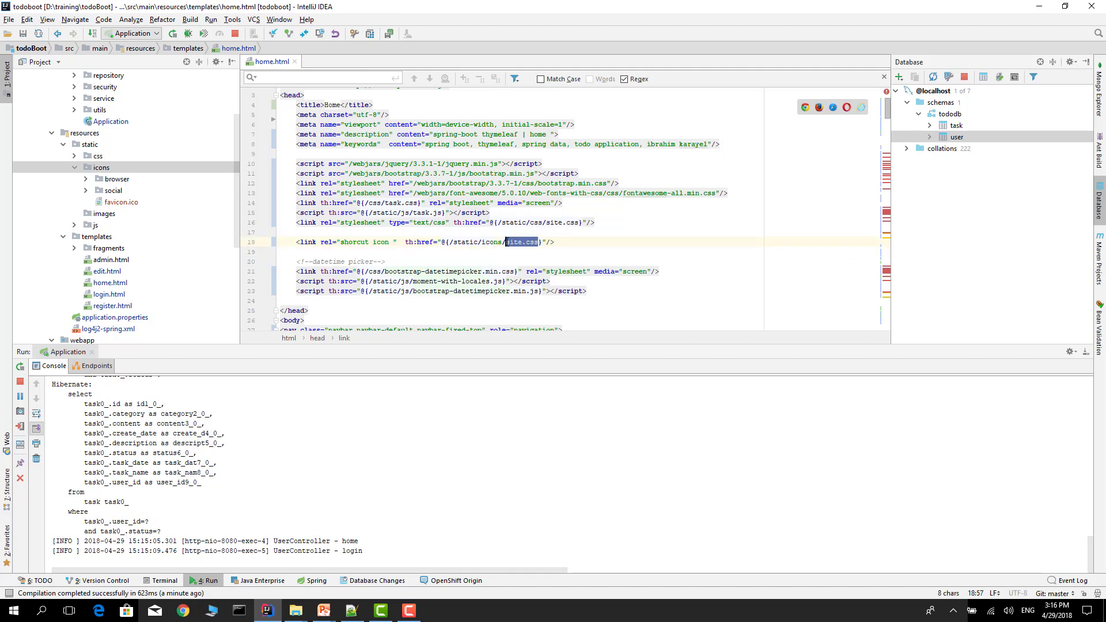
text(fa)
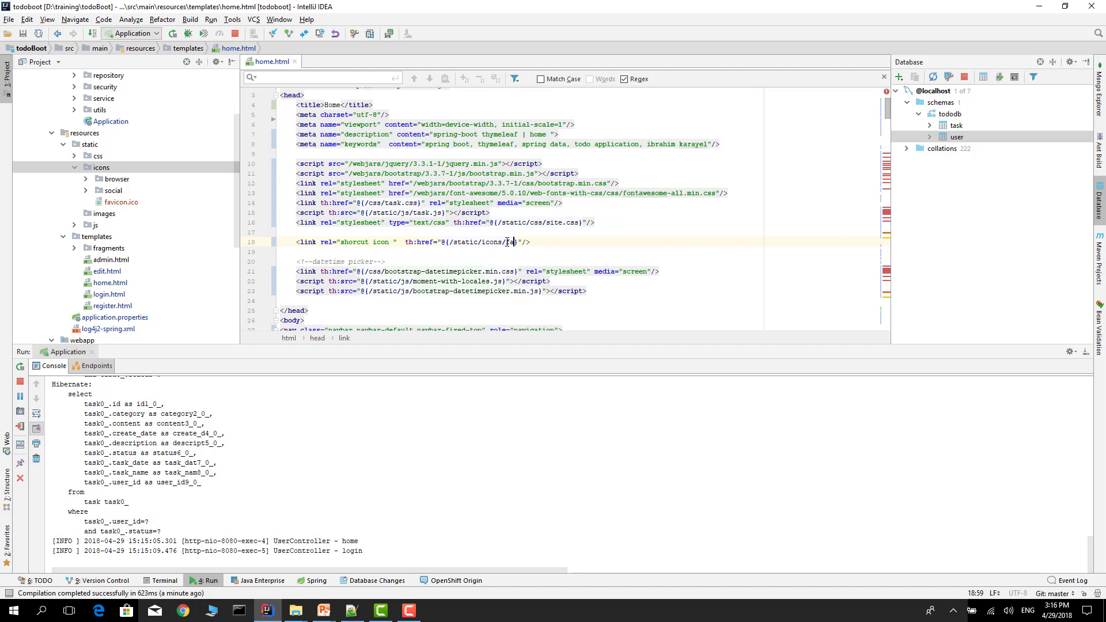
text(v)
text(ic)
text(.ico)
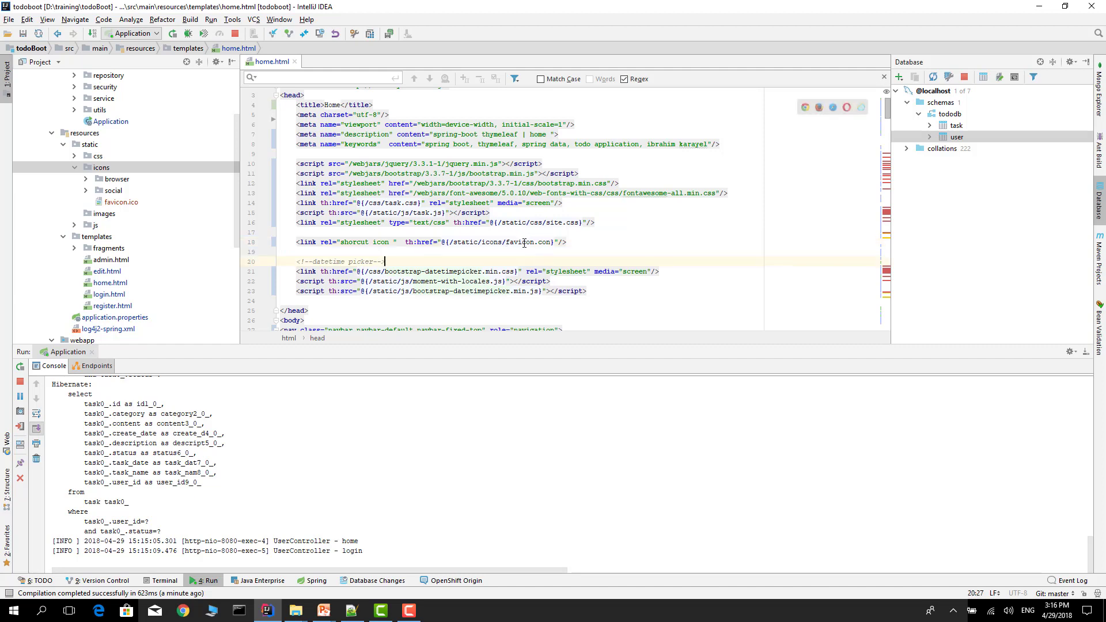
ctrl+click(489, 242)
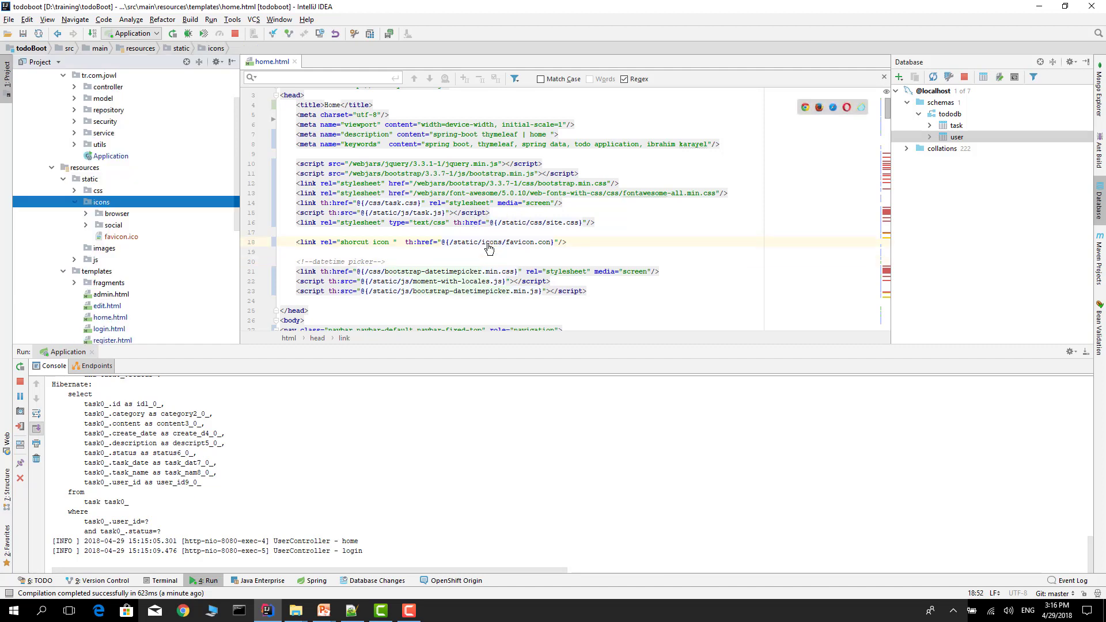
click(345, 252)
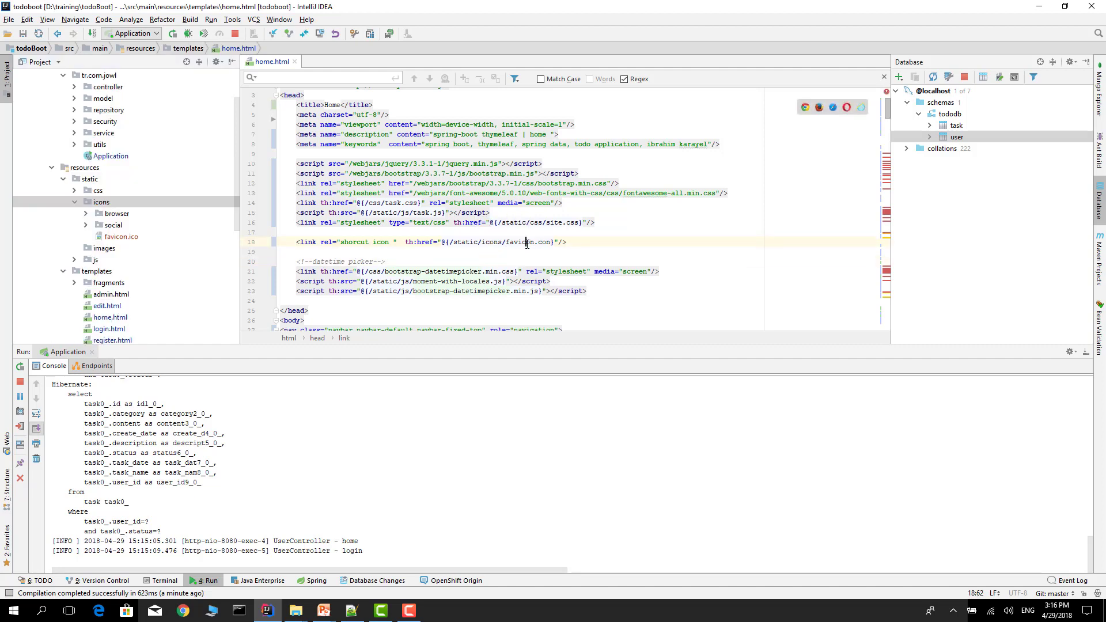
Preview favicon.ico from the link, then return to home.html's shortcut icon line.
ctrl+click(529, 247)
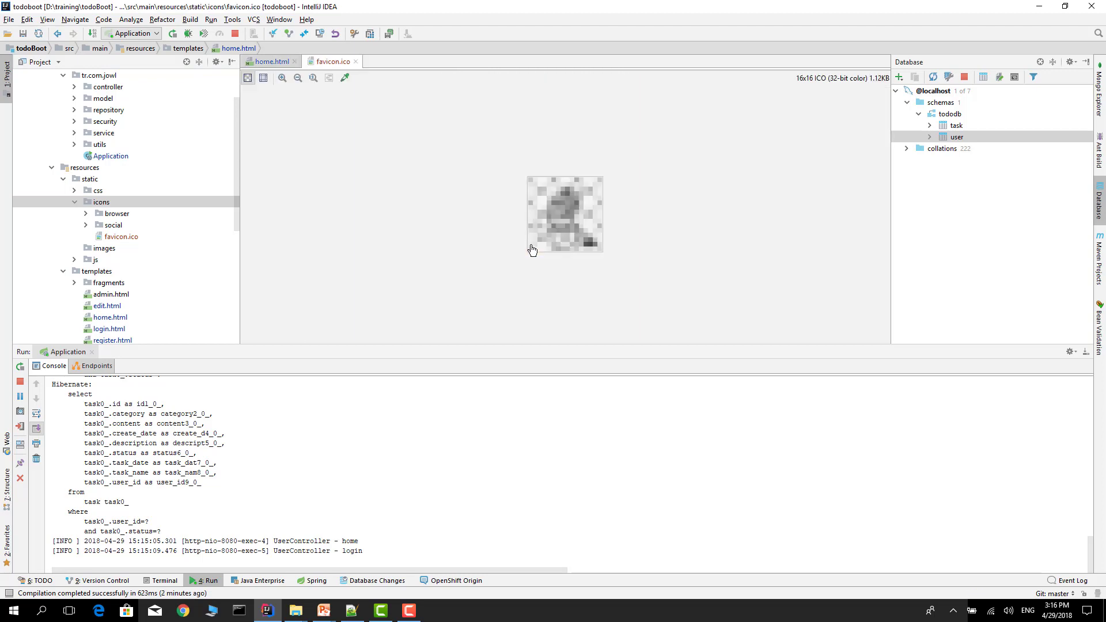
key(ctrl+alt+Left)
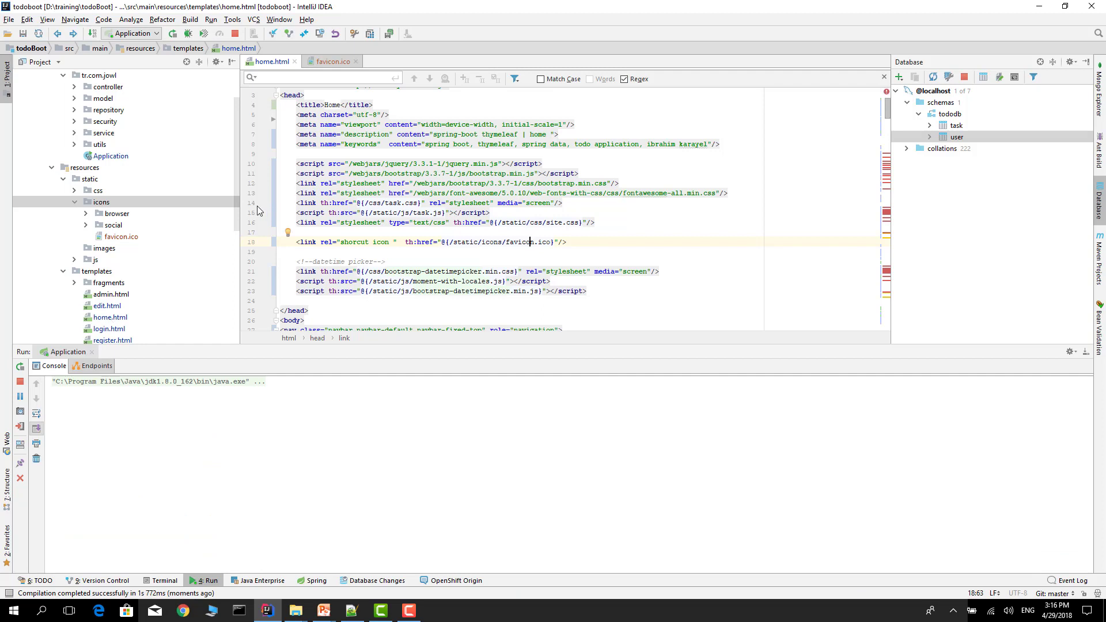
scroll(118, 203, down, 3)
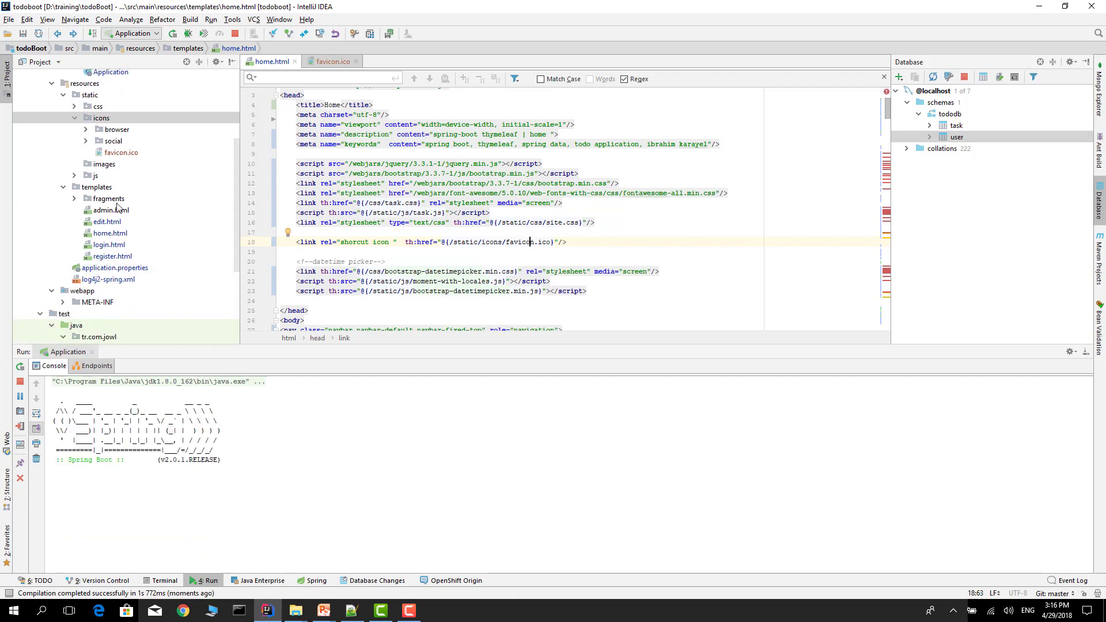
scroll(235, 228, up, 2)
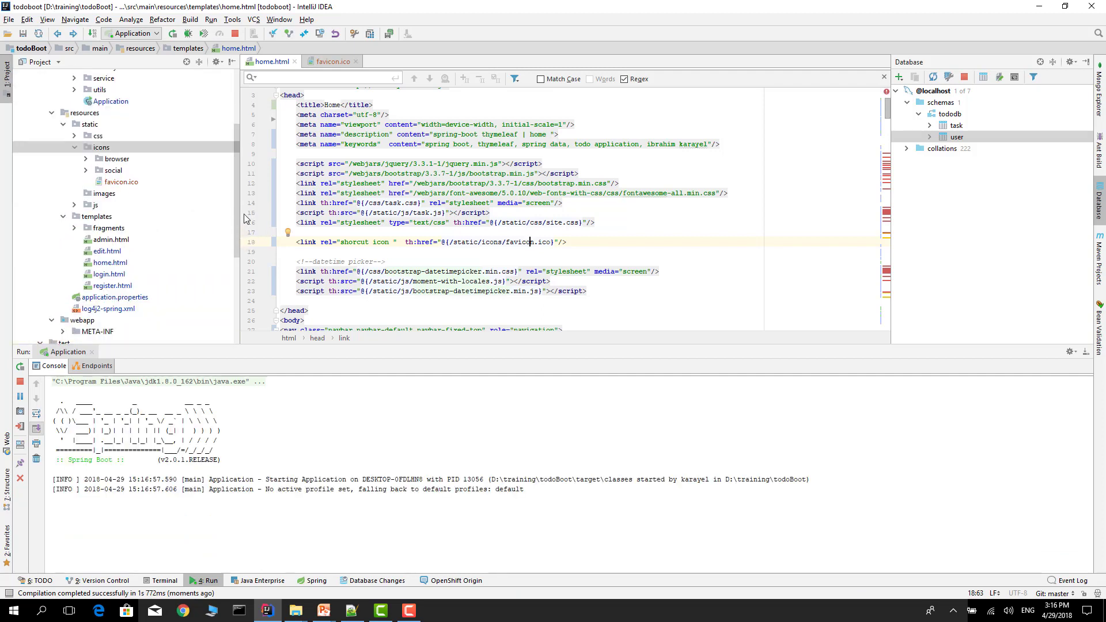
click(122, 182)
click(471, 242)
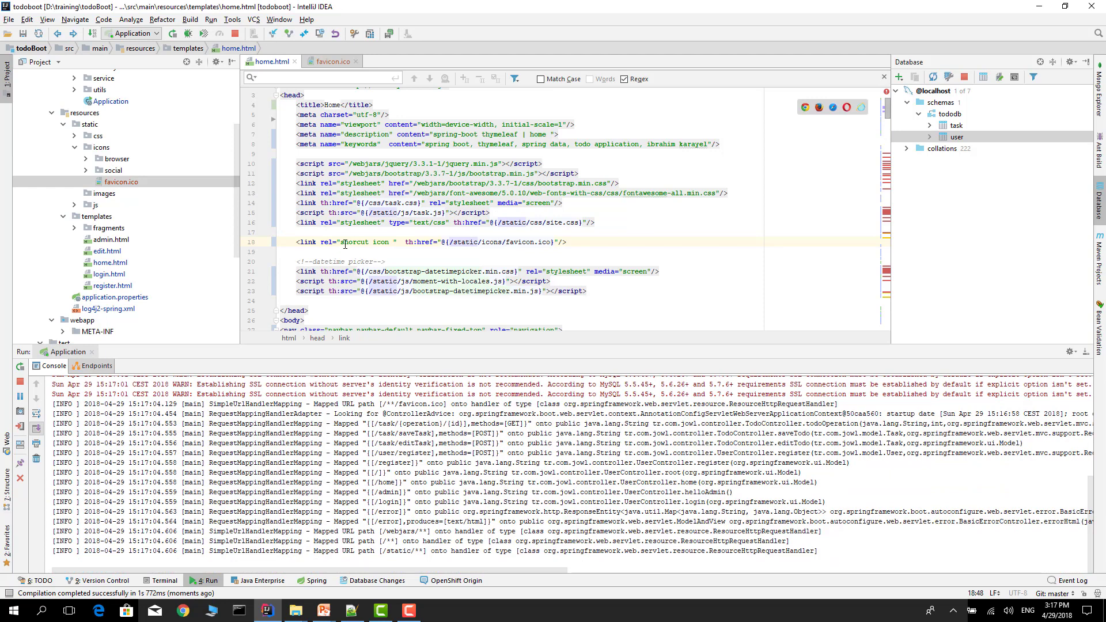
click(343, 242)
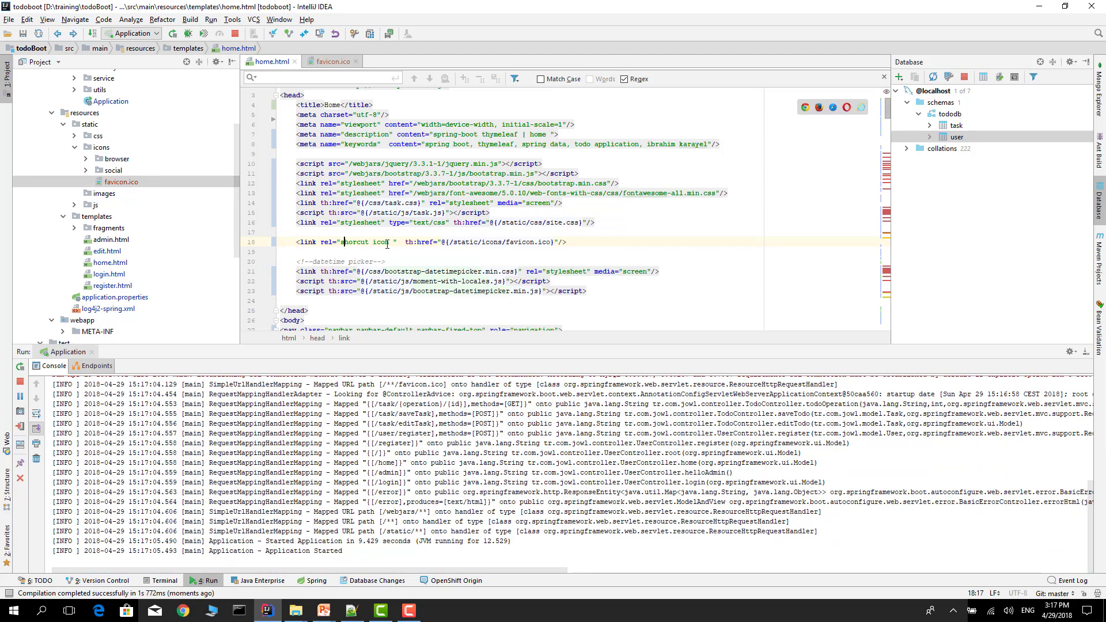
Load the todo app at localhost:8080 in Chrome, log in, and reload the home page.
click(183, 612)
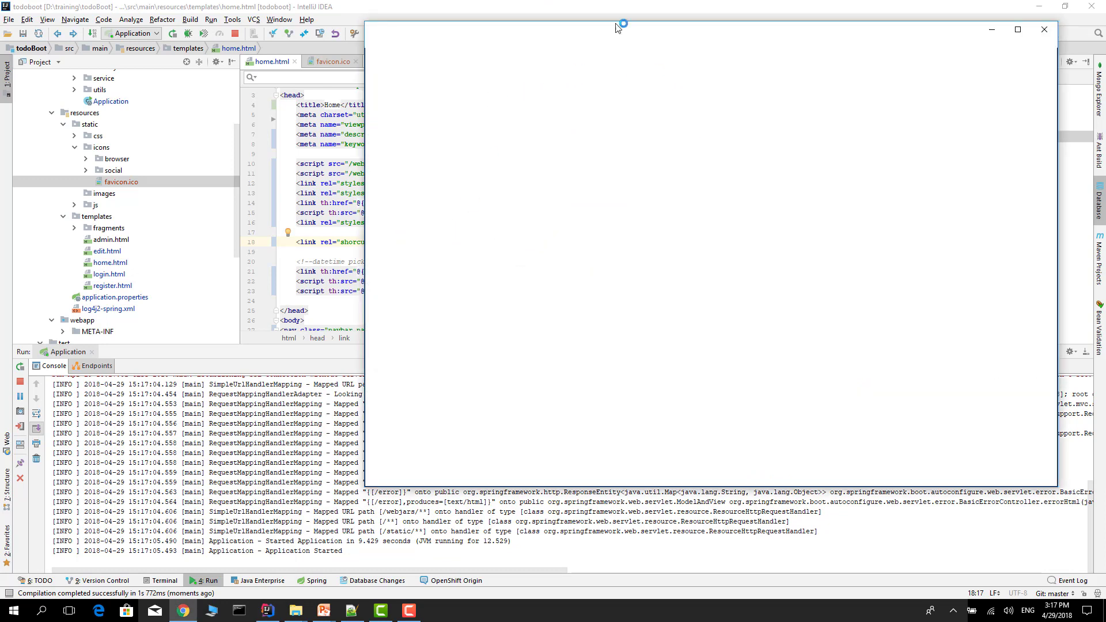
text(localhost:8080)
key(Return)
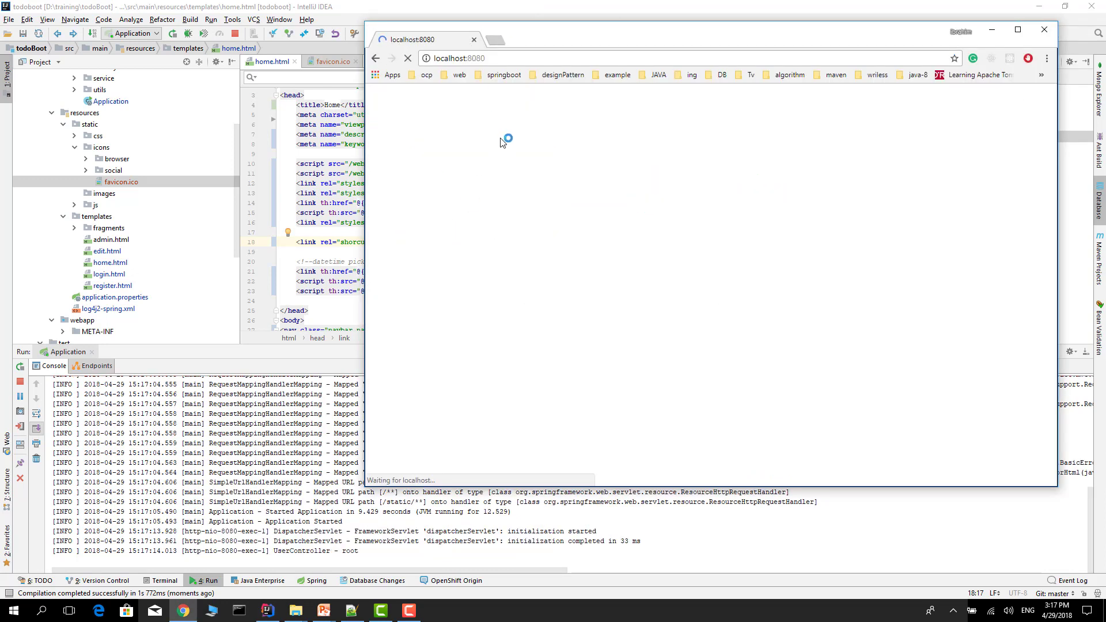
click(660, 250)
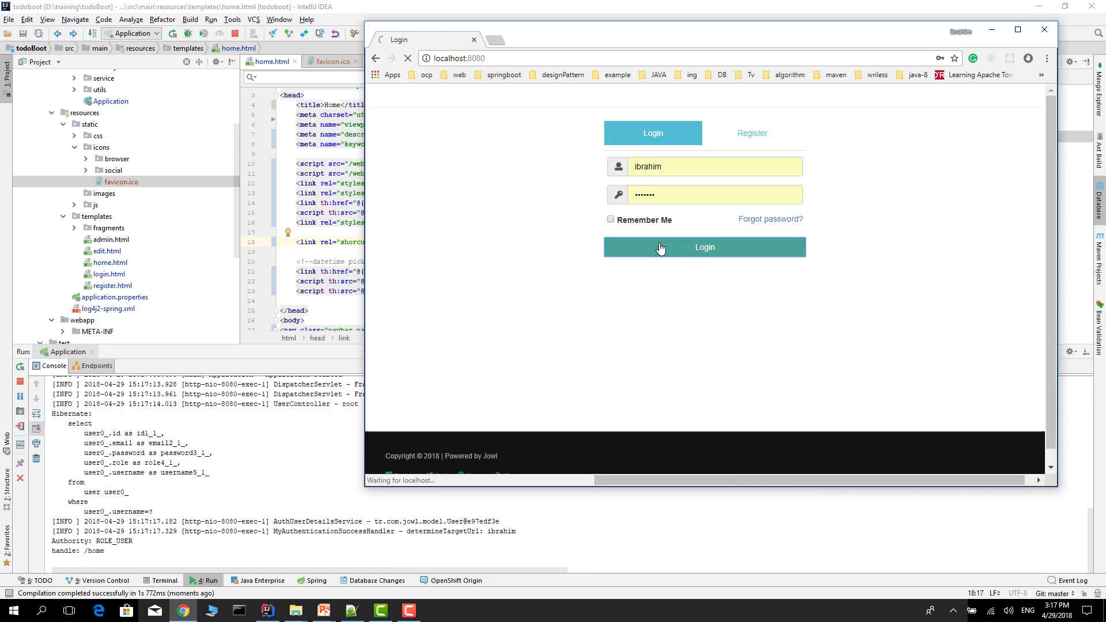
click(471, 58)
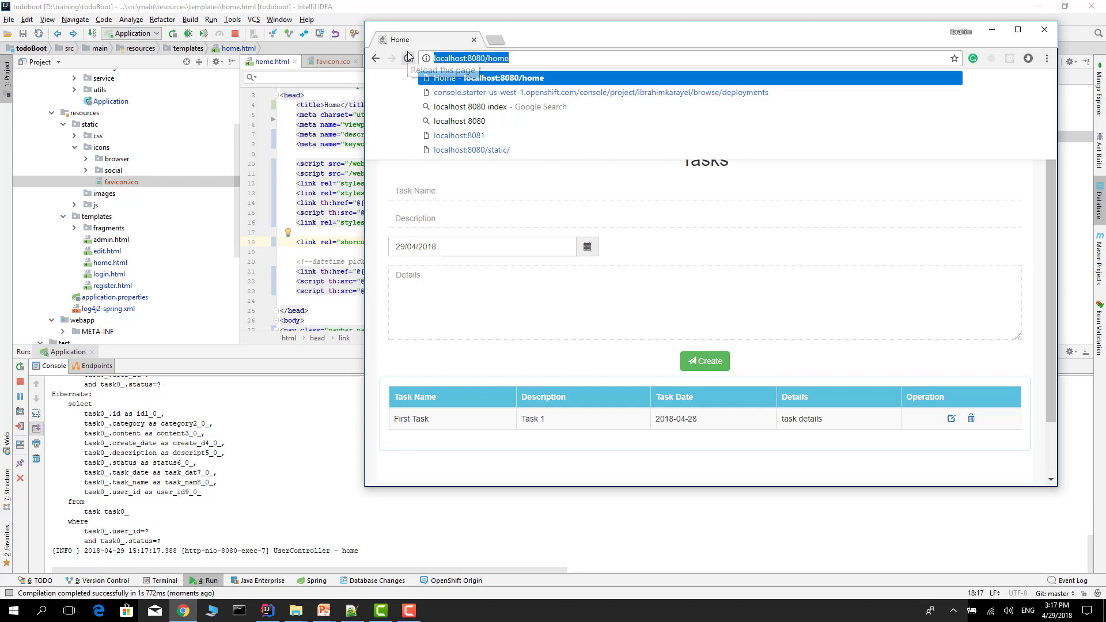
click(409, 57)
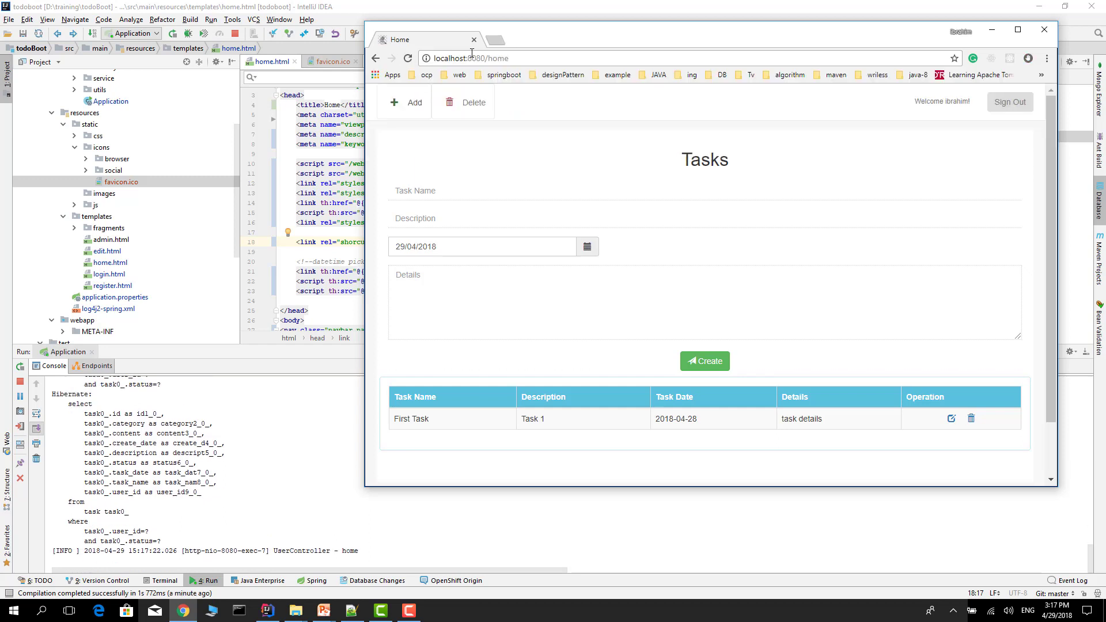
Open First Task's Edit Task page and reload it.
click(951, 420)
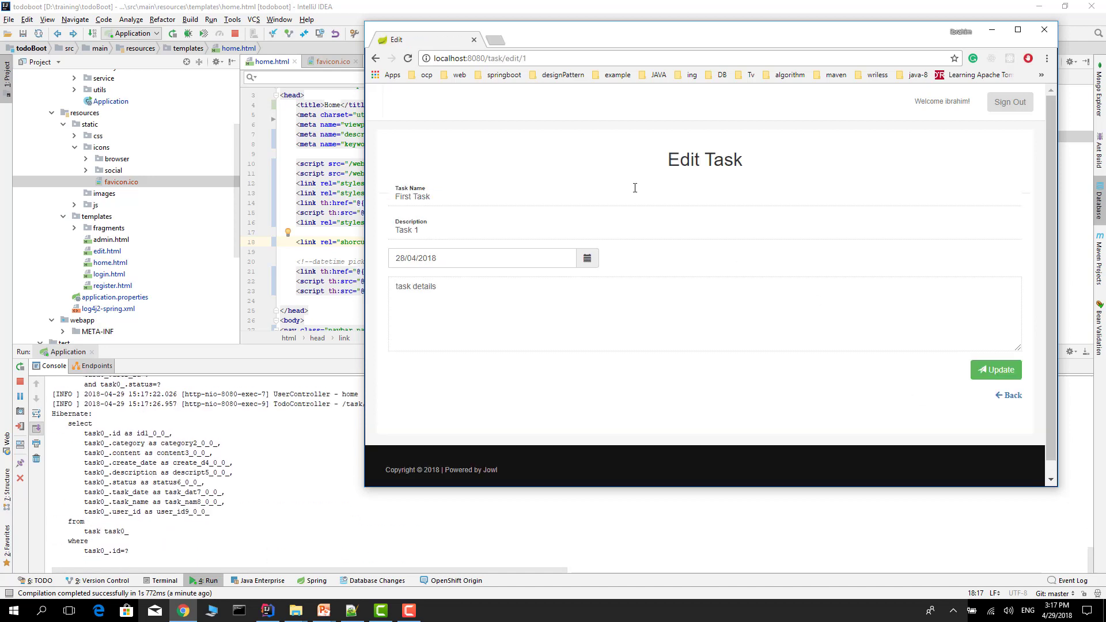
click(546, 60)
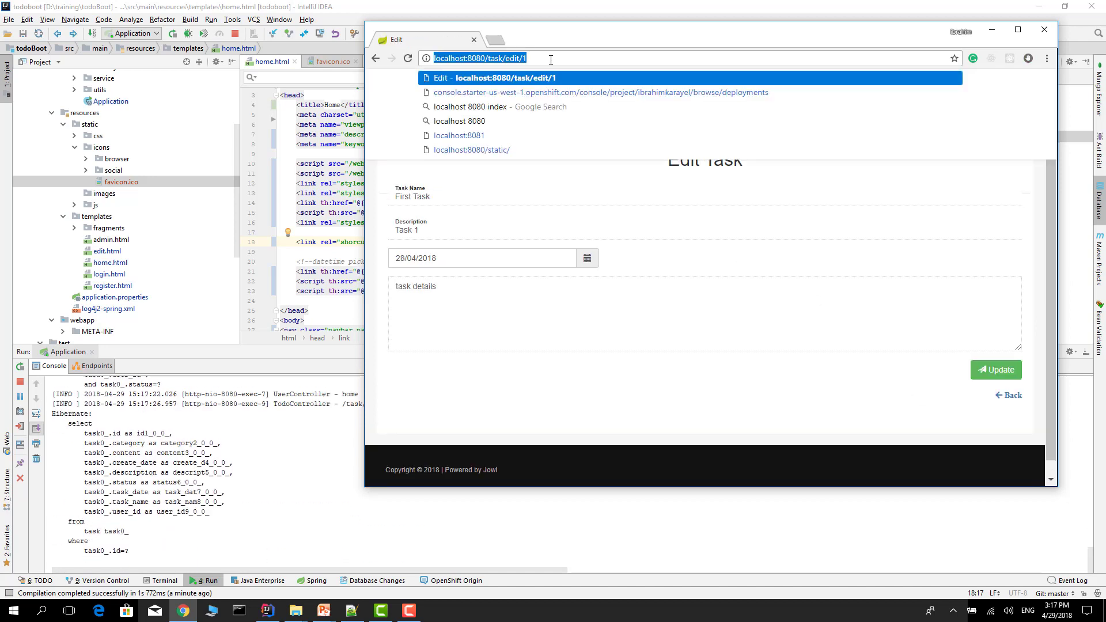
key(Return)
click(550, 59)
key(Return)
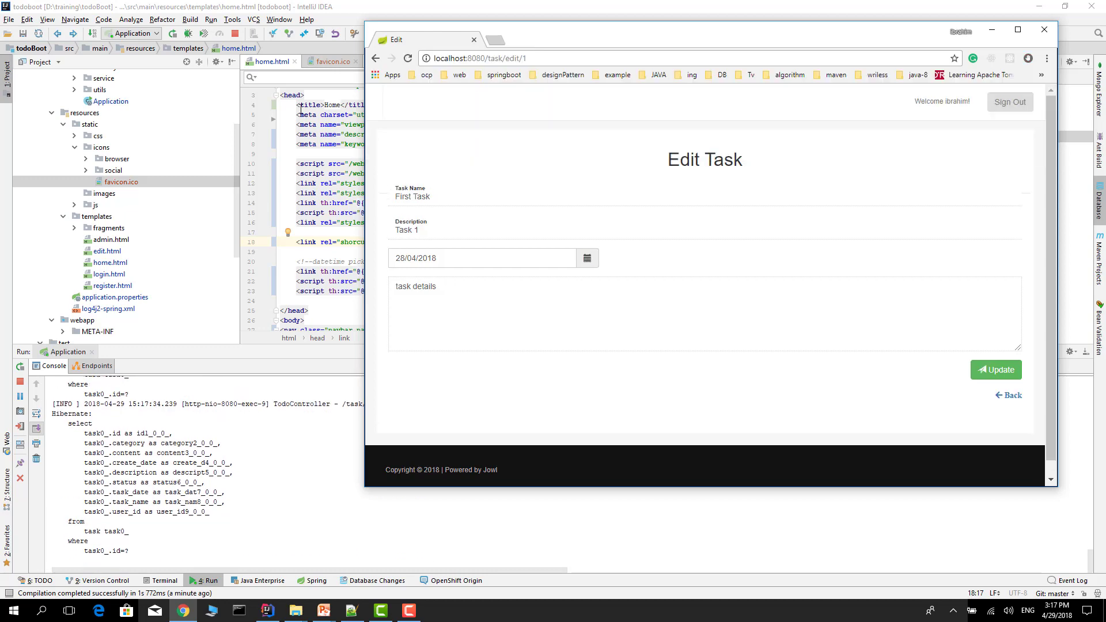
key(alt+Tab)
Copy home.html's shortcut icon link line into the head of edit.html.
triple_click(351, 241)
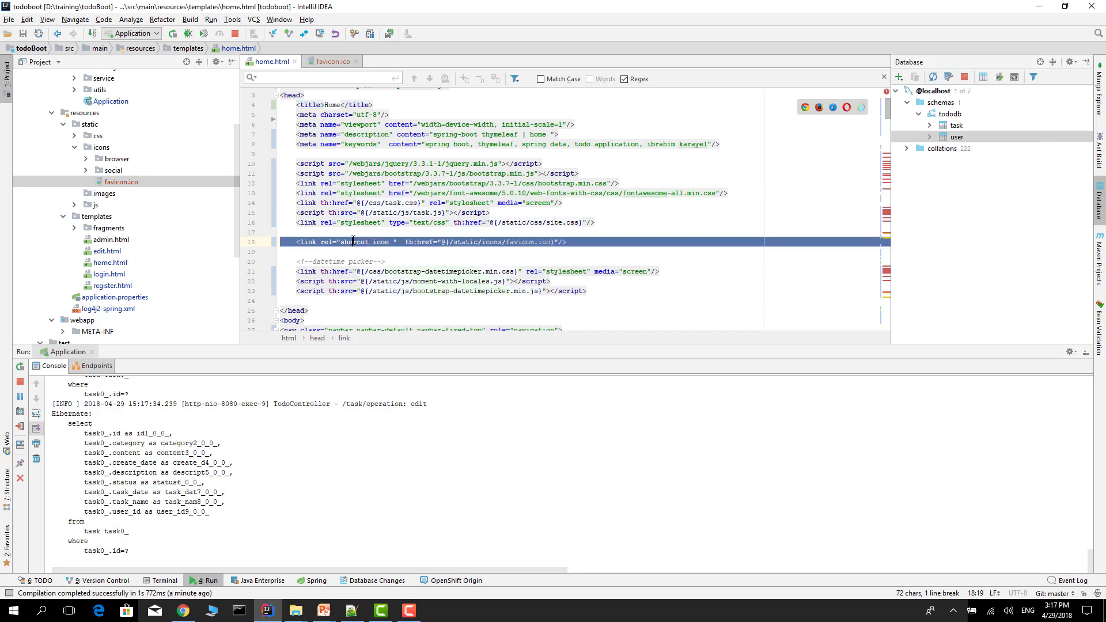
scroll(233, 247, down, 2)
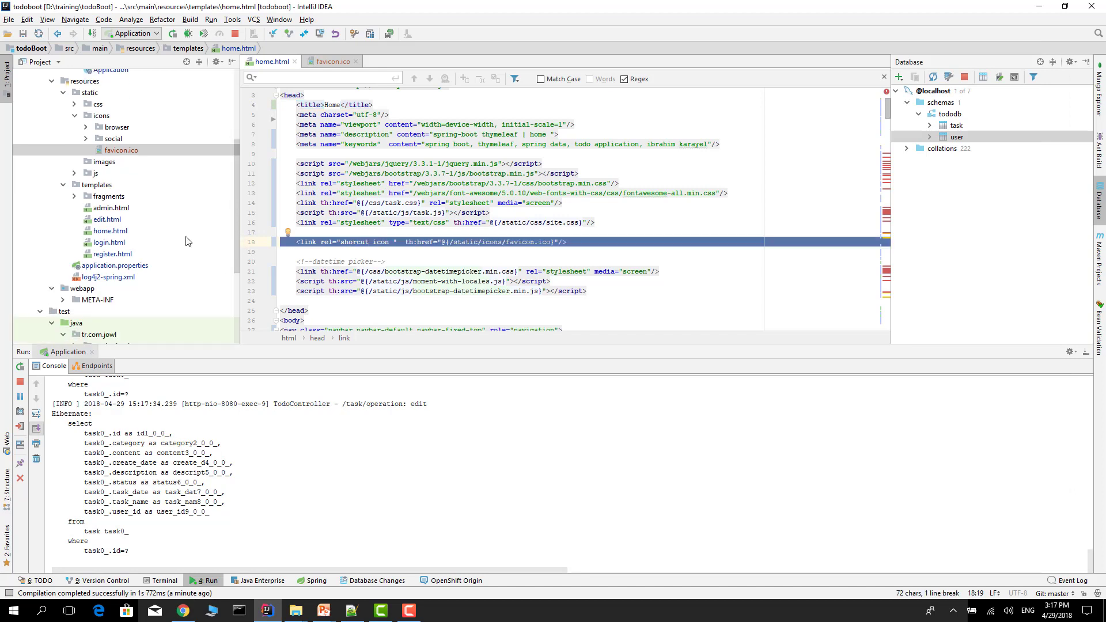
click(115, 223)
double_click(116, 223)
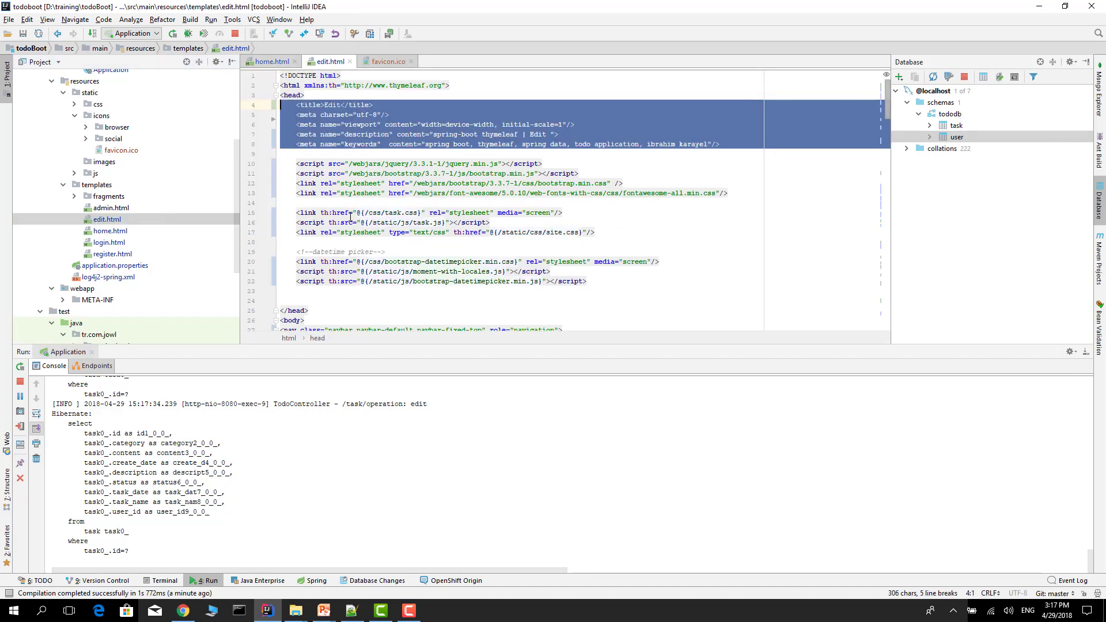
click(314, 244)
text(<link rel="shorcut icon "  th:href="@{/static/icons/favicon.ico}"/>)
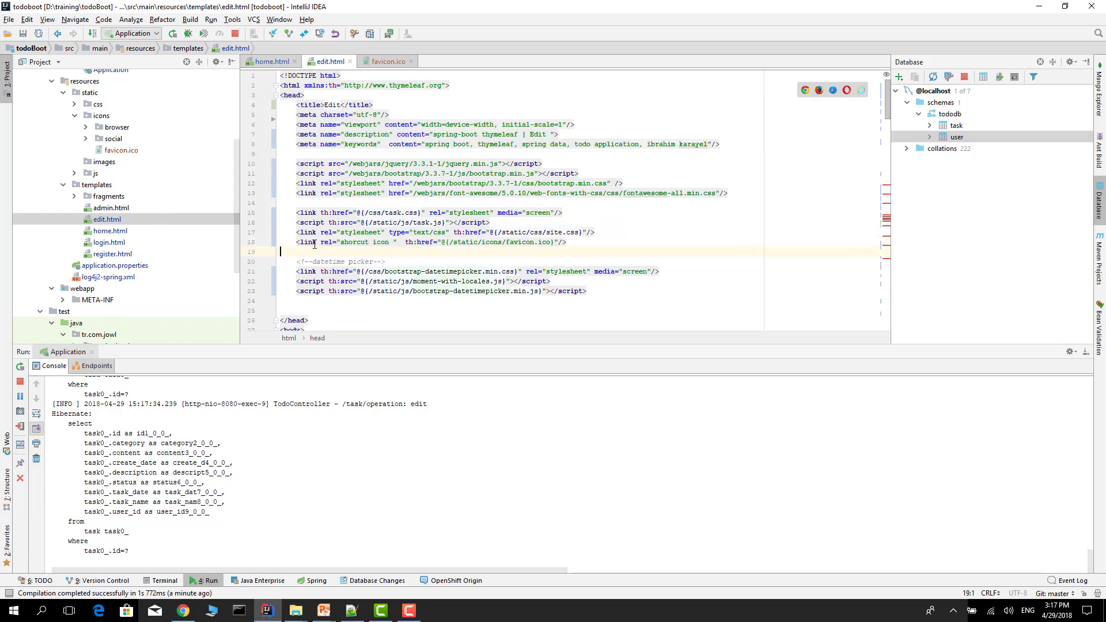
Rerun the todo application from the Run panel.
click(184, 613)
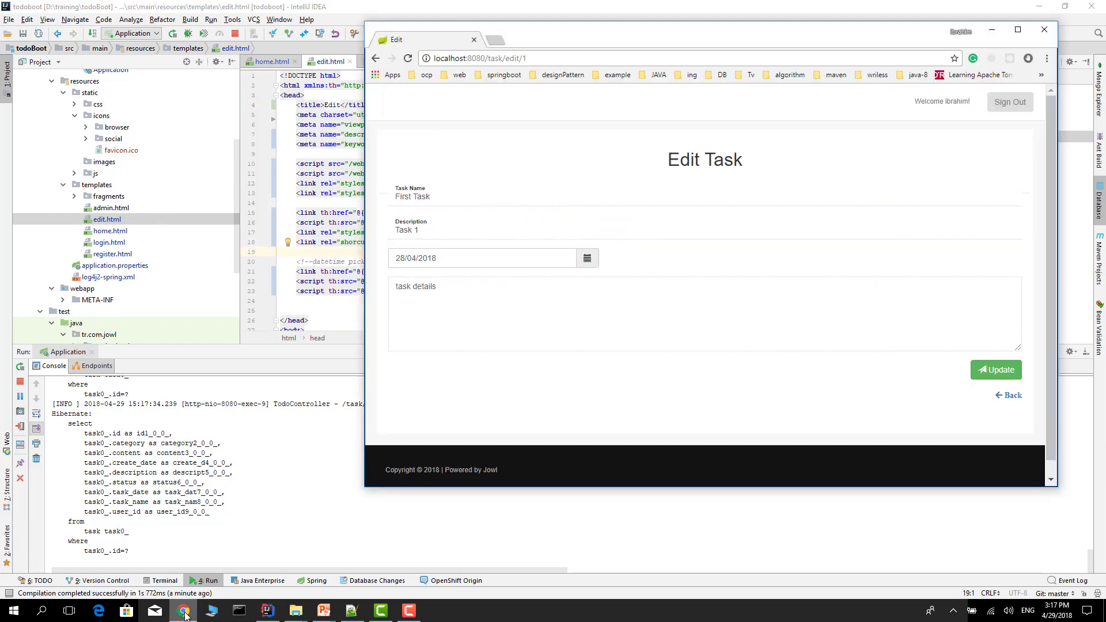
click(184, 612)
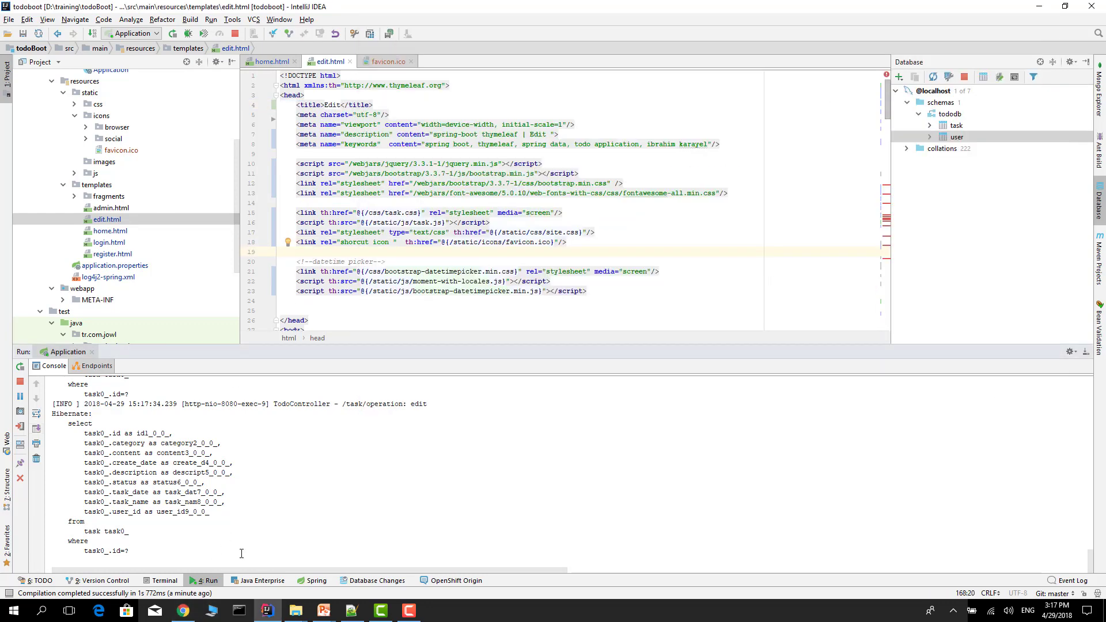
click(20, 366)
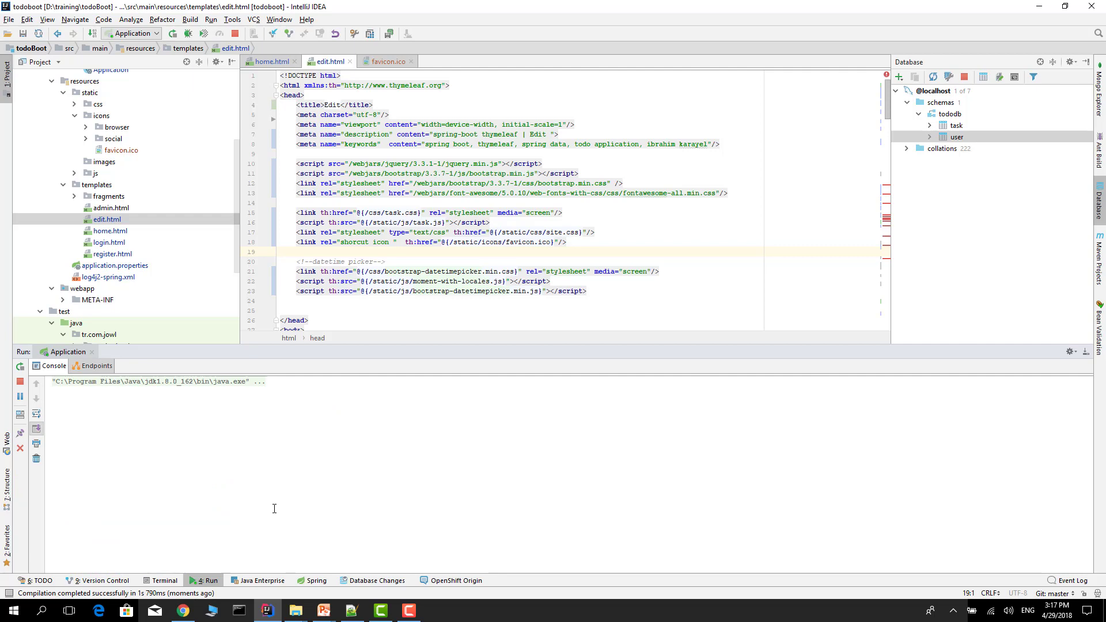
Reload localhost in Chrome, log in again, and open First Task's Edit Task page.
click(182, 611)
click(480, 58)
key(Return)
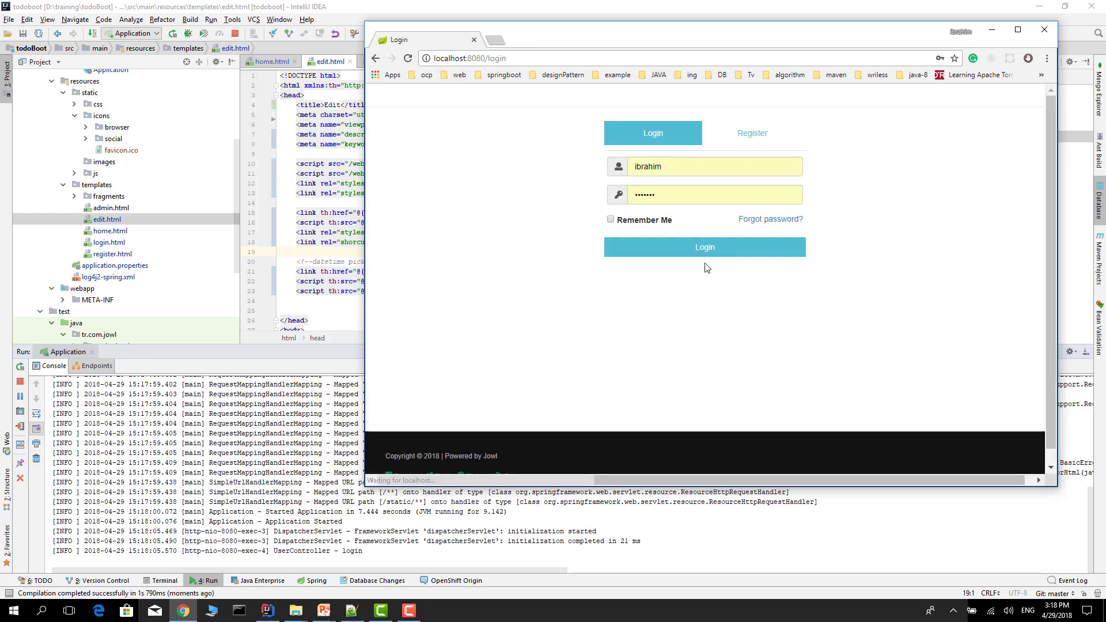
click(710, 247)
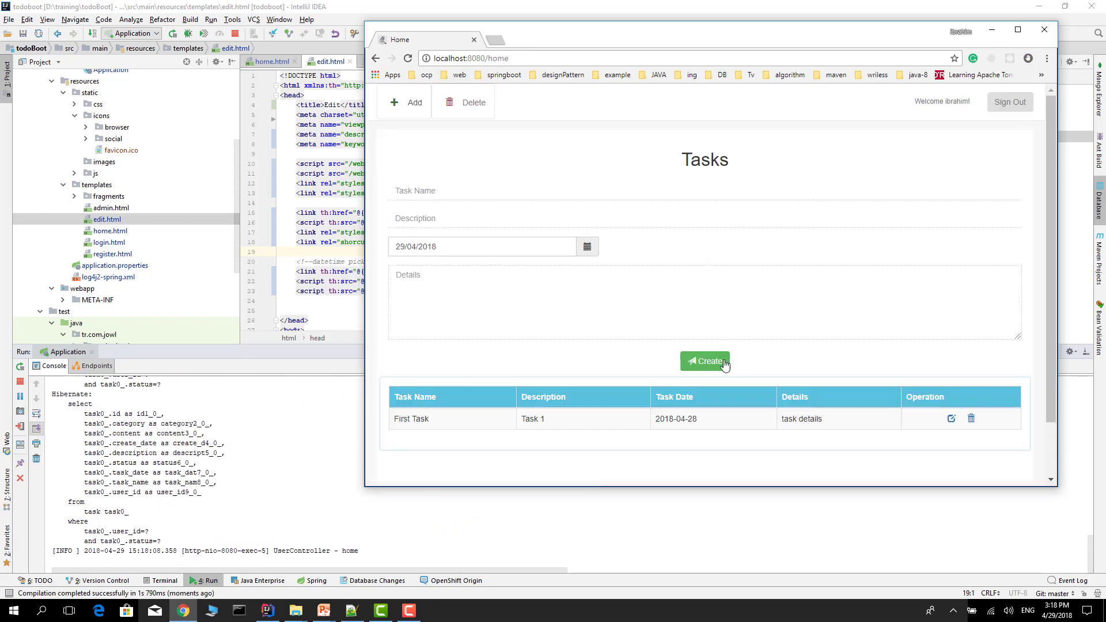
click(951, 418)
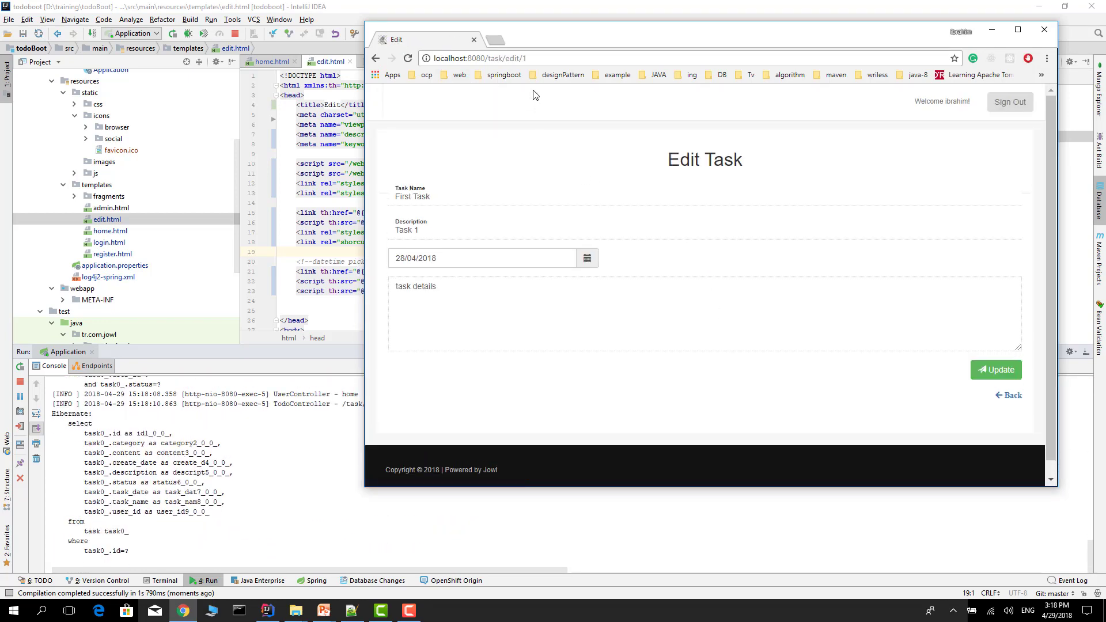